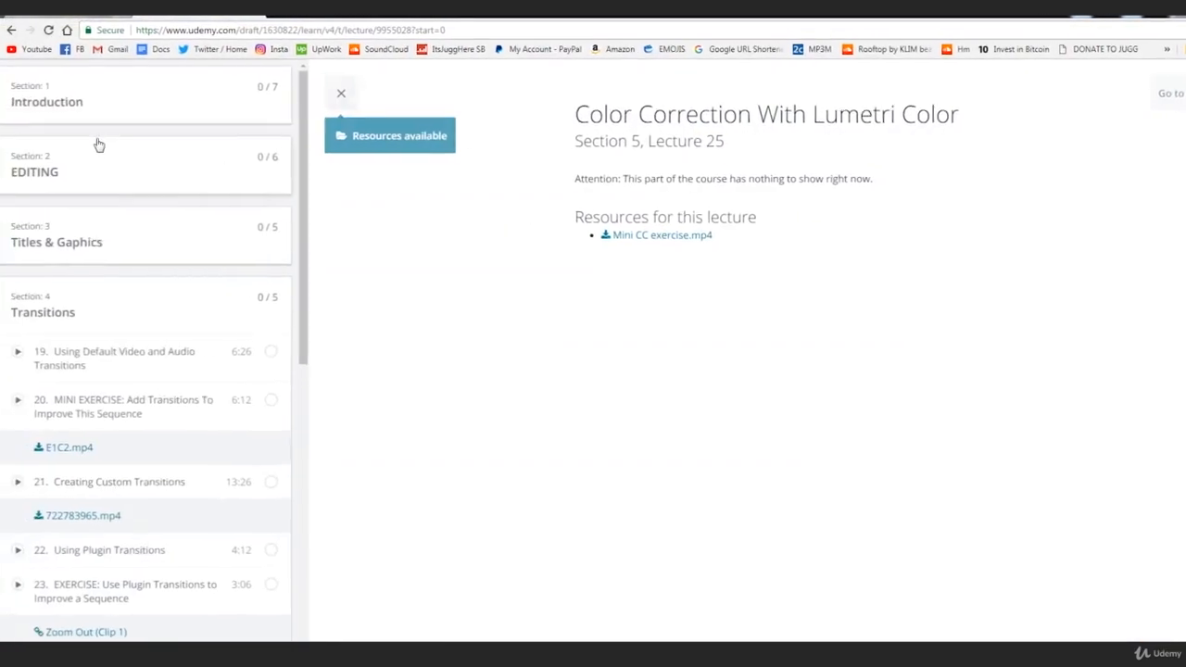
{"action": "scroll", "coordinate": [99, 145], "scroll_direction": "down", "scroll_amount": 10}
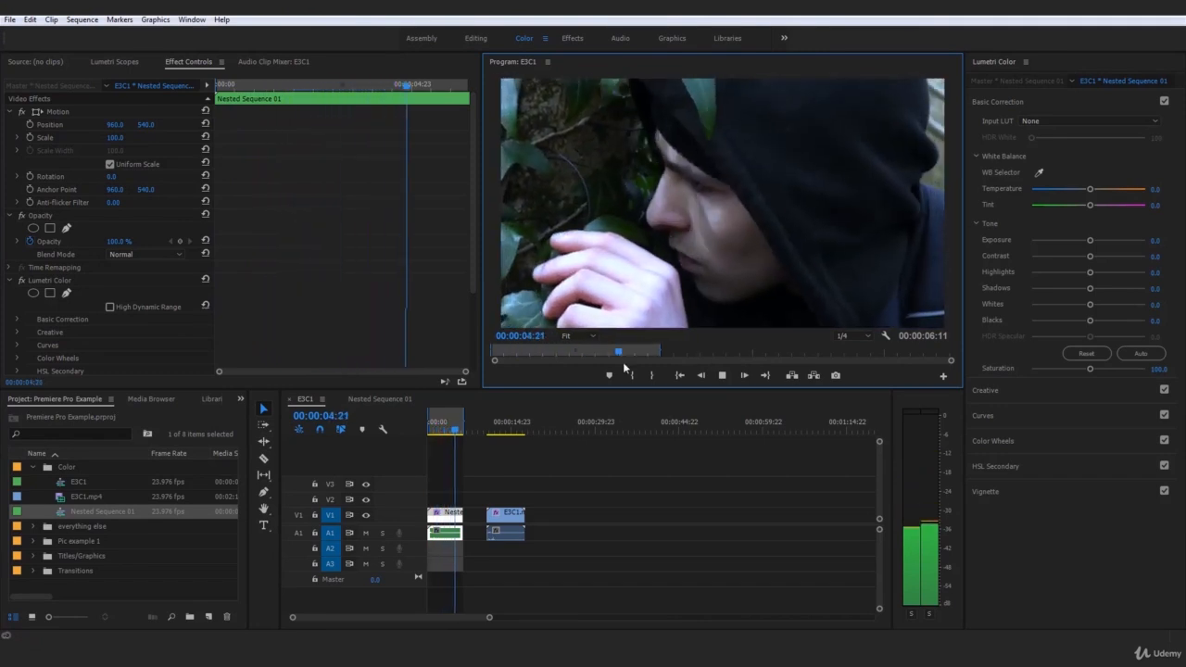
In Premiere Pro, move the E3C1.mp4 clip flush against the nested sequence on V1 and extend the Out point to its end.
{"action": "left_click_drag", "start_coordinate": [510, 521], "coordinate": [483, 524]}
{"action": "mouse_move", "coordinate": [453, 425]}
{"action": "left_mouse_down"}
{"action": "mouse_move", "coordinate": [432, 427]}
{"action": "mouse_move", "coordinate": [500, 419]}
{"action": "mouse_move", "coordinate": [500, 429]}
{"action": "left_mouse_up"}
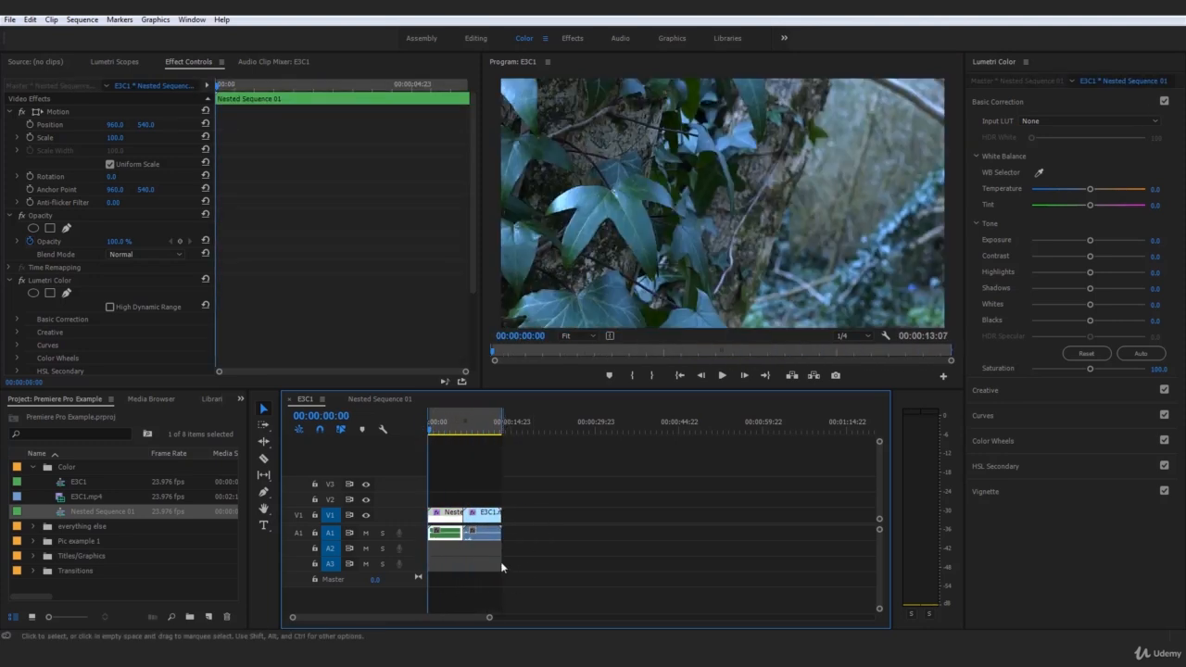
{"action": "left_click", "coordinate": [502, 565]}
Play the E3C1.mp4 clip and the nested sequence in turn to examine their color differences.
{"action": "key", "text": "space"}
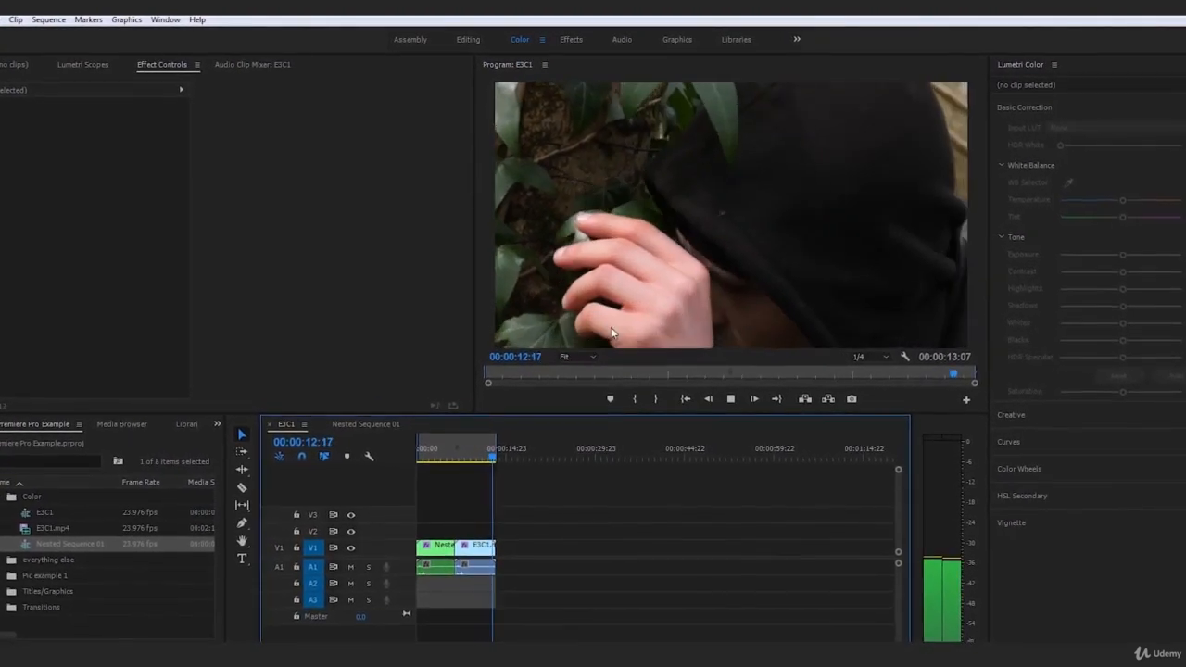
{"action": "left_click", "coordinate": [455, 454]}
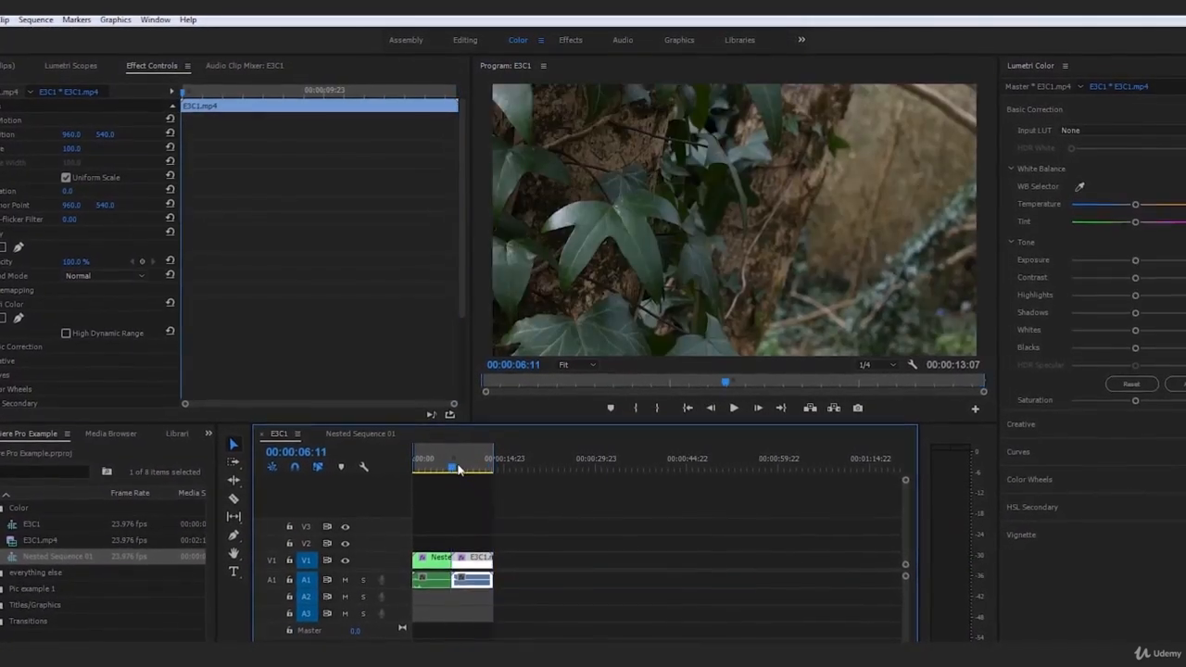
{"action": "key", "text": "space"}
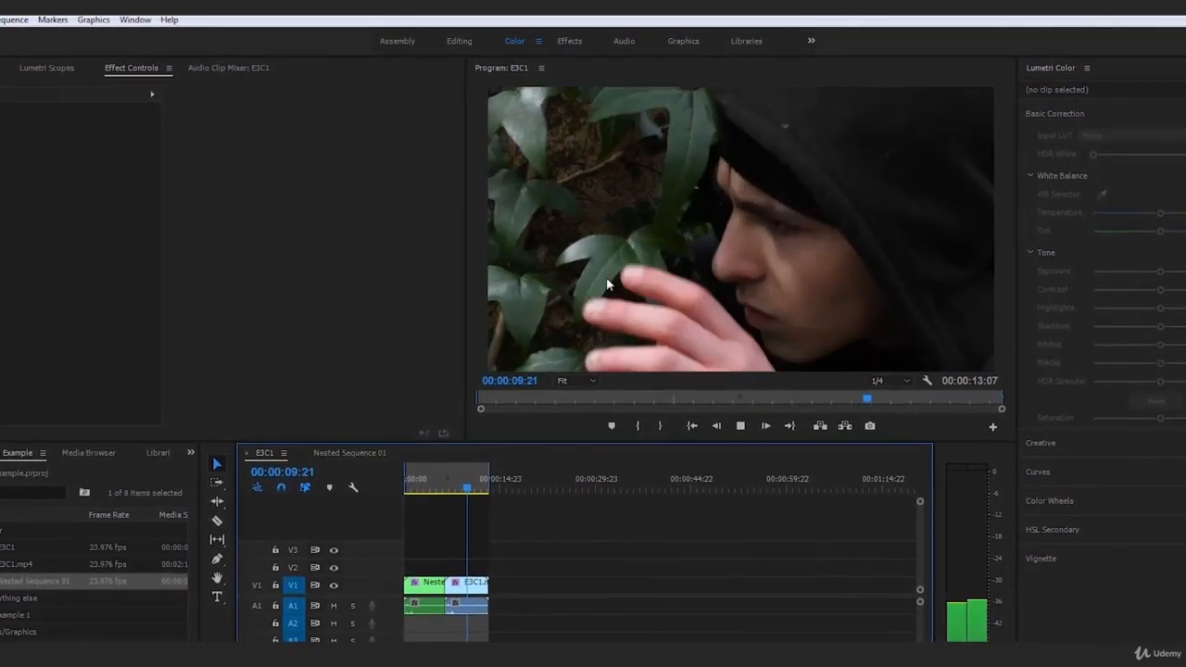
{"action": "key", "text": "space"}
{"action": "left_click", "coordinate": [404, 487]}
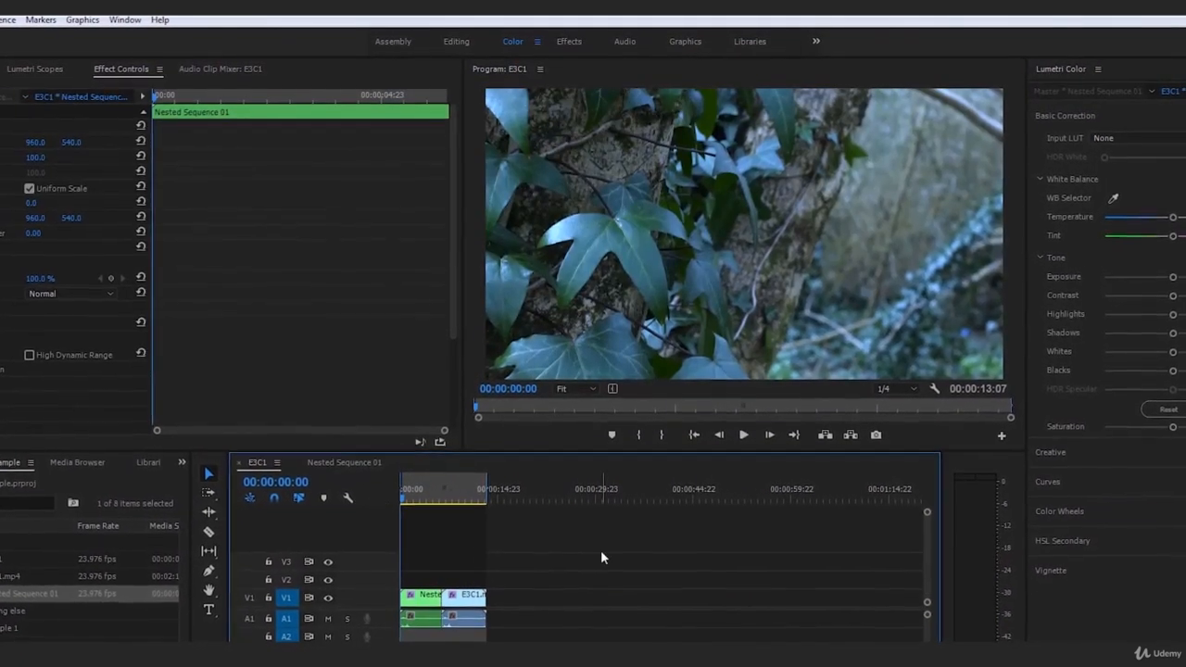
{"action": "key", "text": "space"}
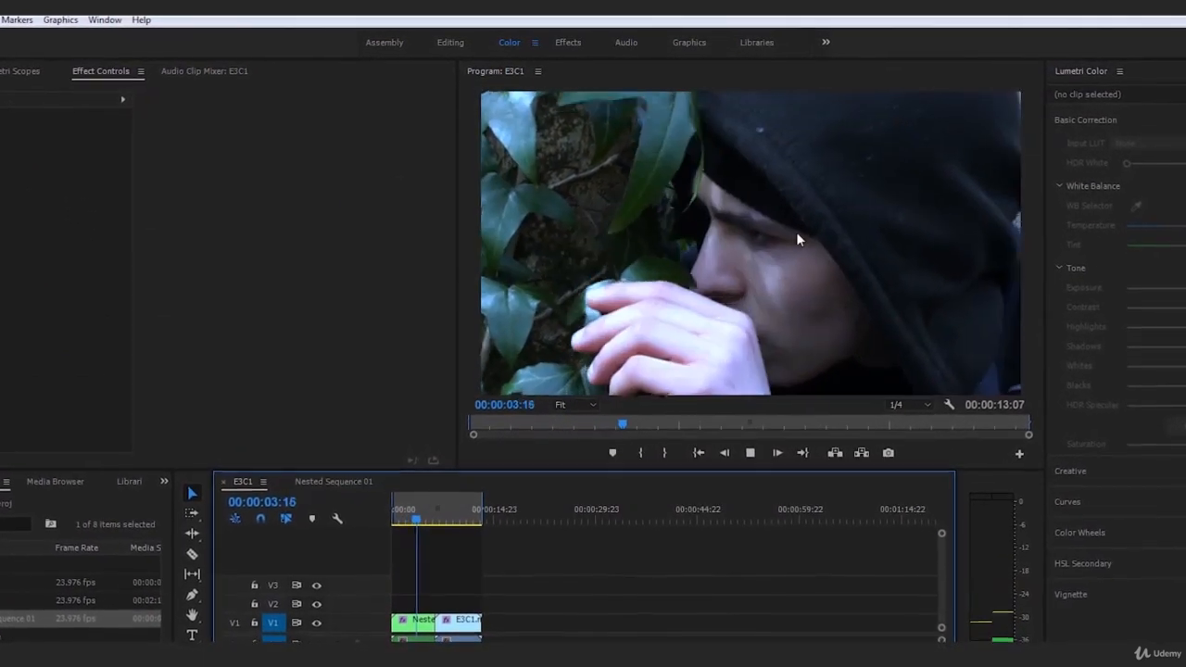
{"action": "key", "text": "space"}
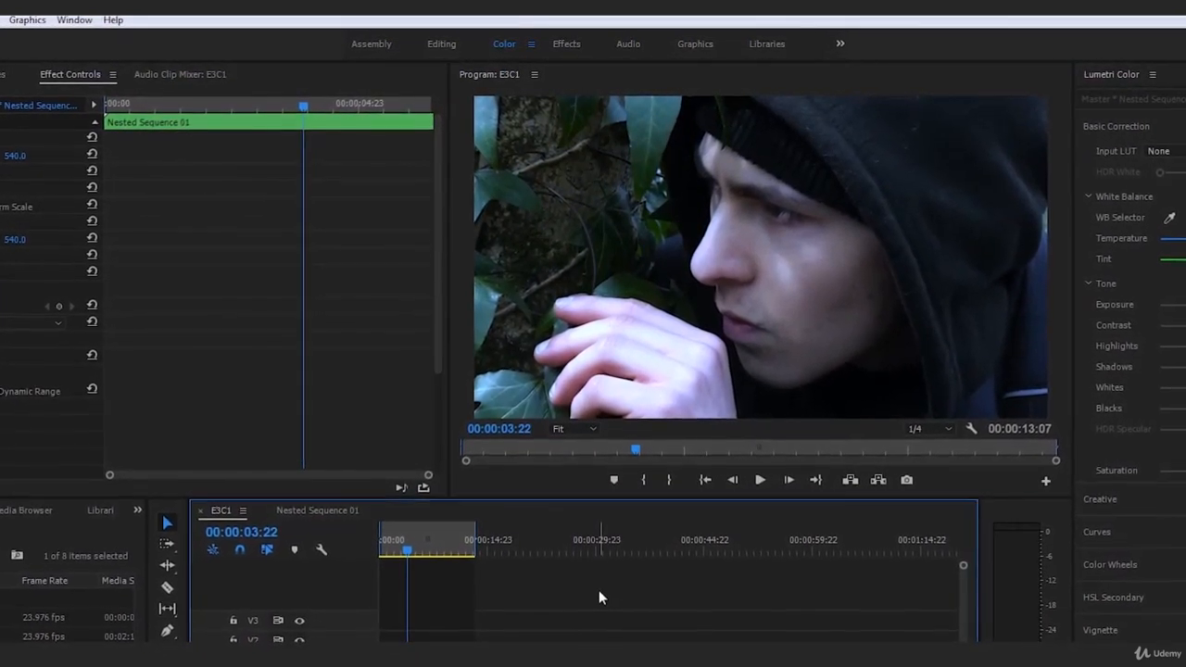
Replay the nested sequence from the start and scrub across both clips to compare their color casts.
{"action": "left_click", "coordinate": [642, 554]}
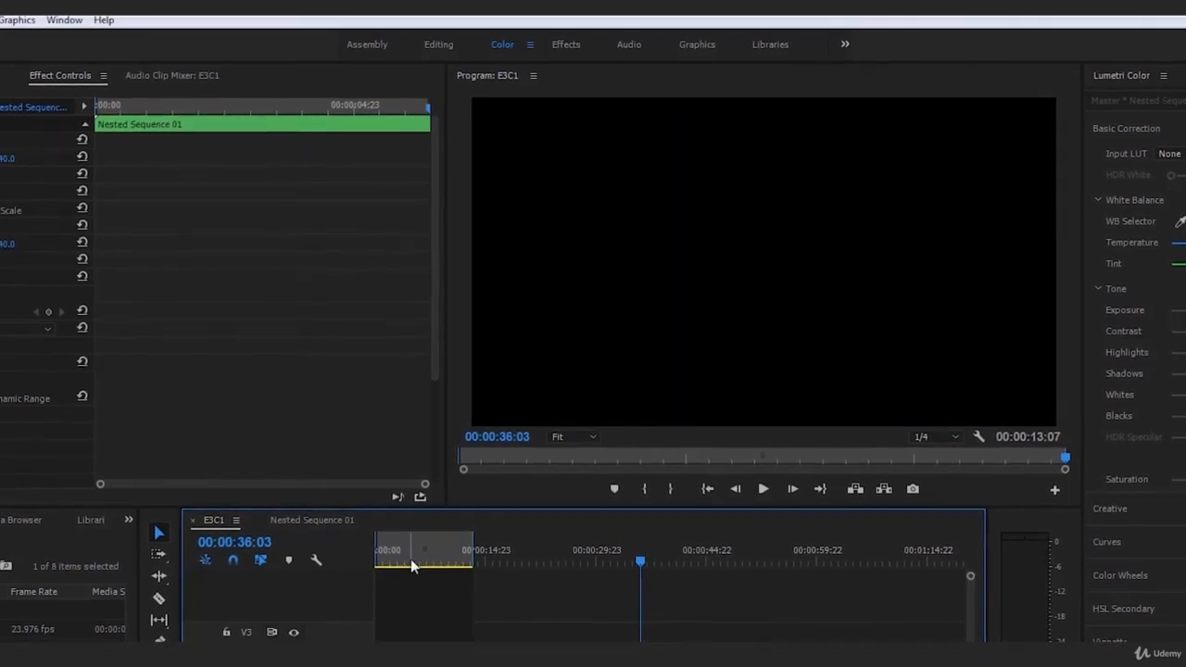
{"action": "left_click_drag", "start_coordinate": [410, 559], "coordinate": [352, 570]}
{"action": "key", "text": "space"}
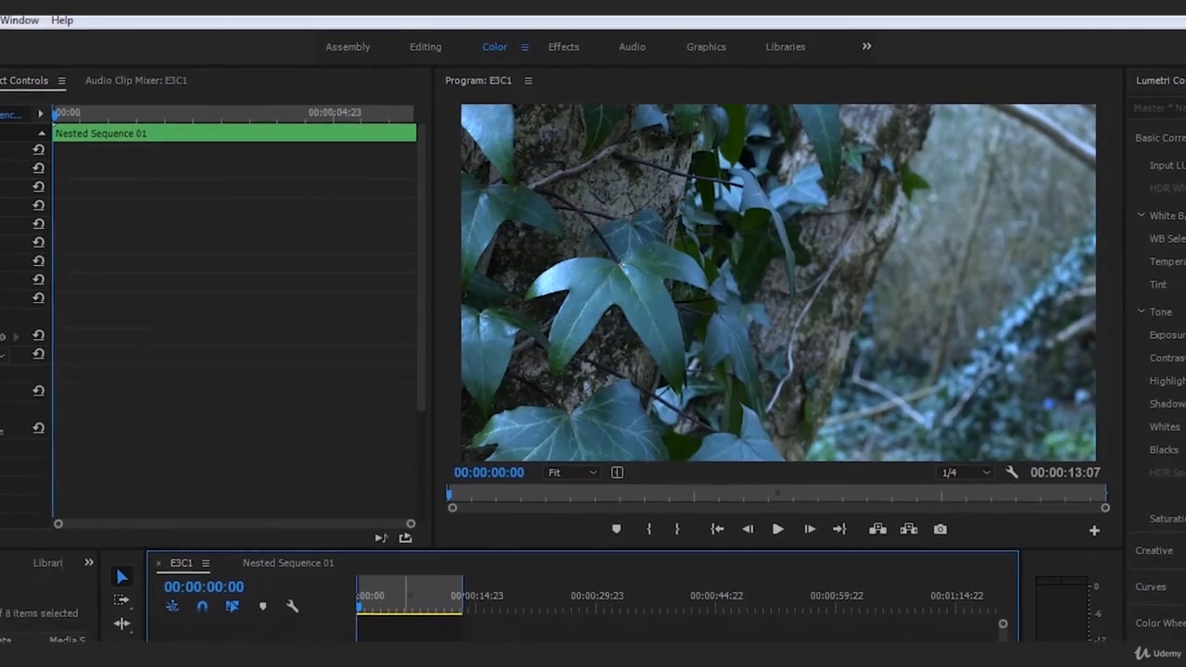
{"action": "key", "text": "space"}
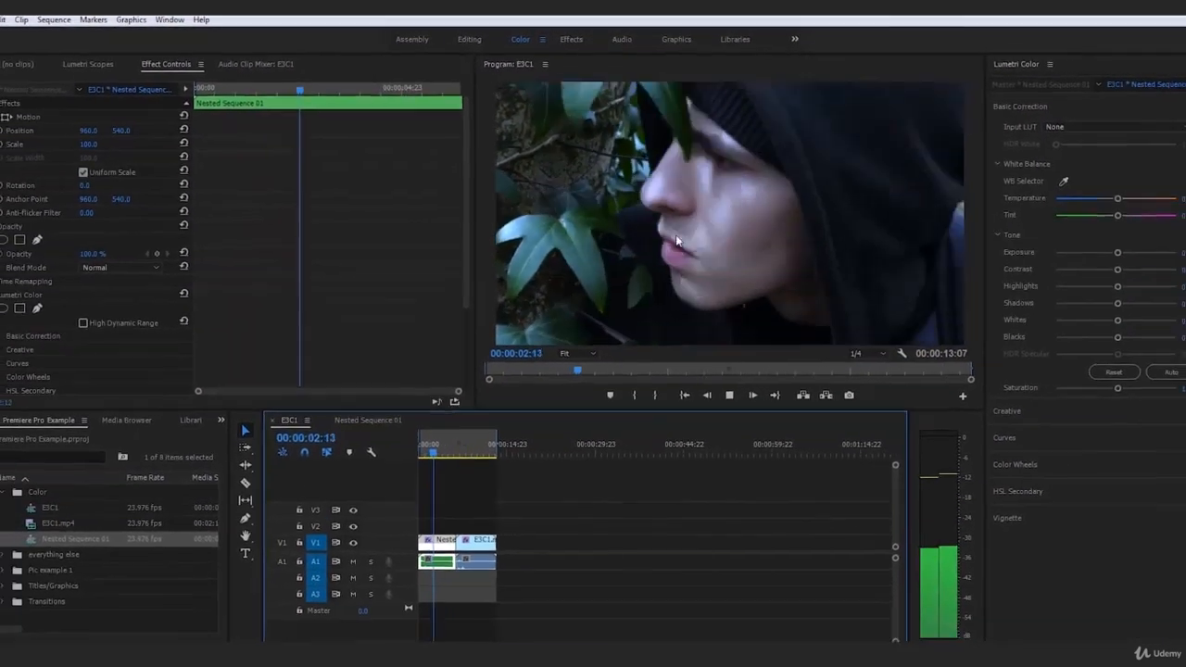
{"action": "key", "text": "space"}
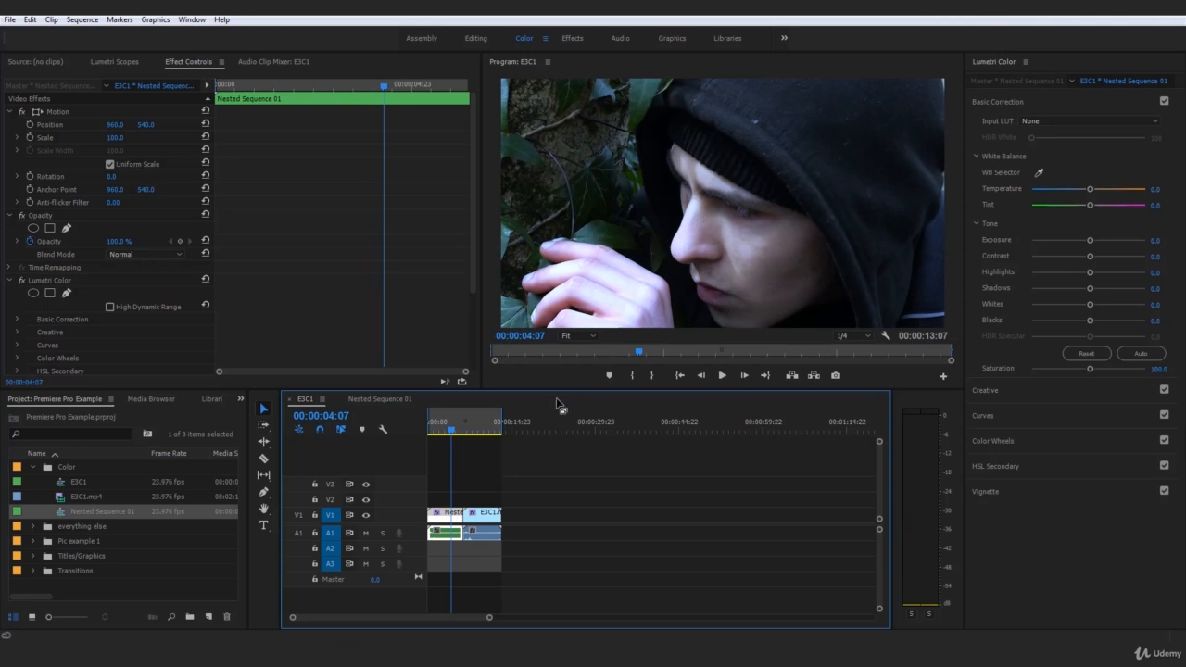
{"action": "left_click_drag", "start_coordinate": [451, 432], "coordinate": [454, 433]}
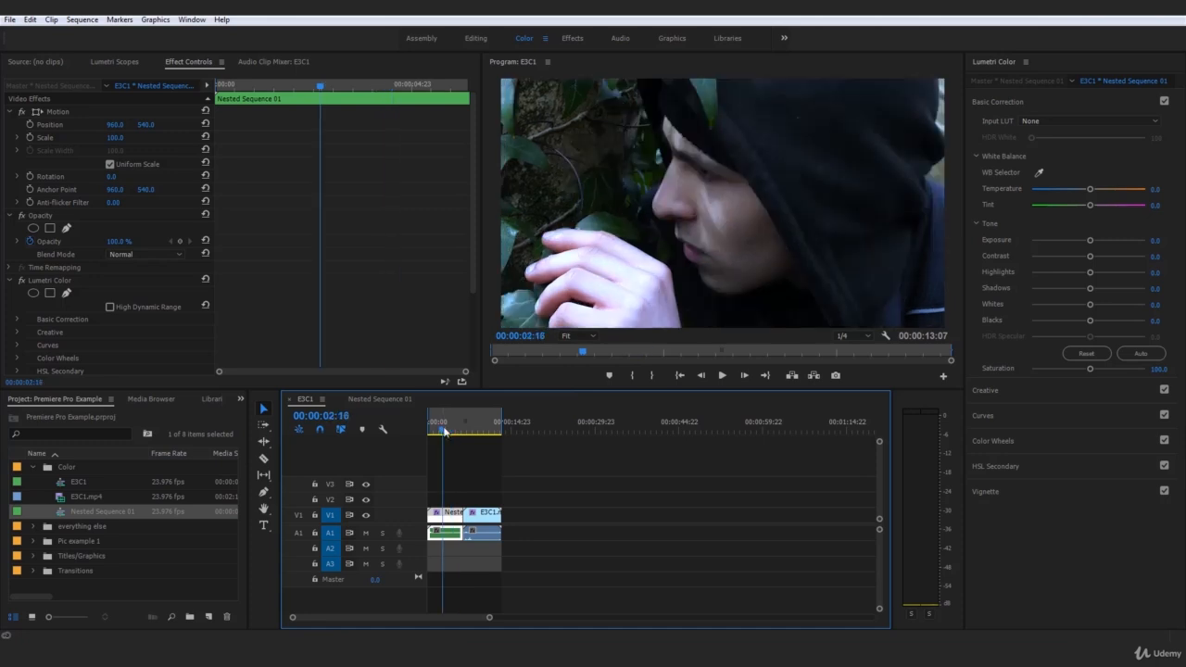
{"action": "left_click_drag", "start_coordinate": [444, 431], "coordinate": [480, 432]}
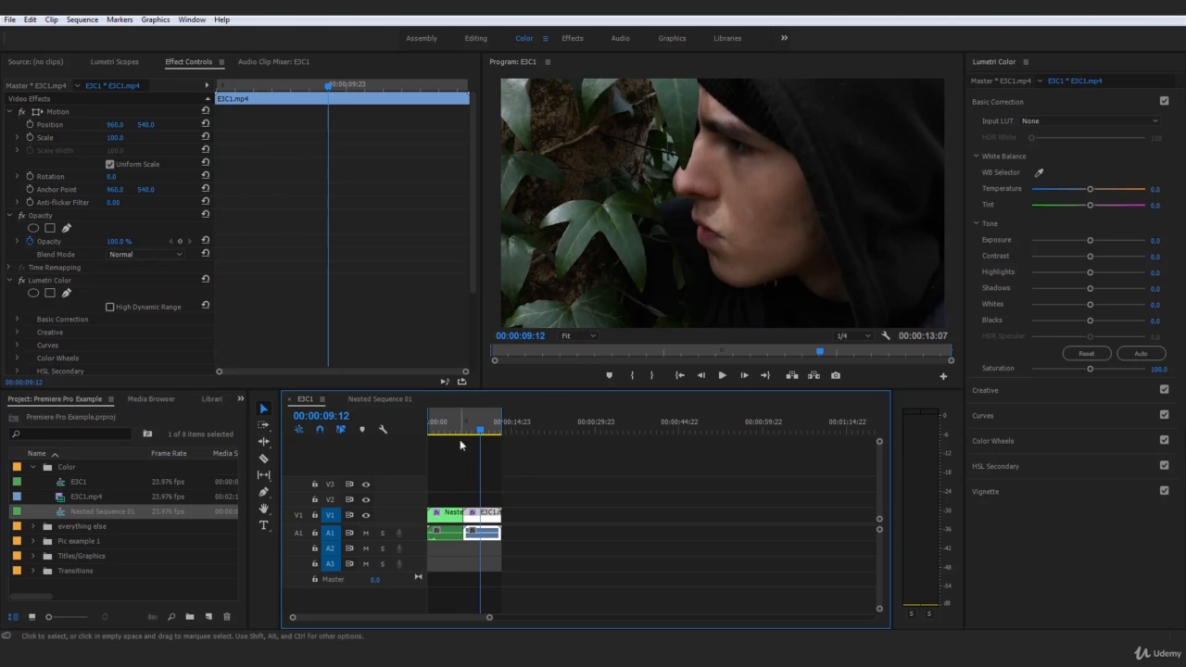
{"action": "left_click_drag", "start_coordinate": [462, 431], "coordinate": [426, 457]}
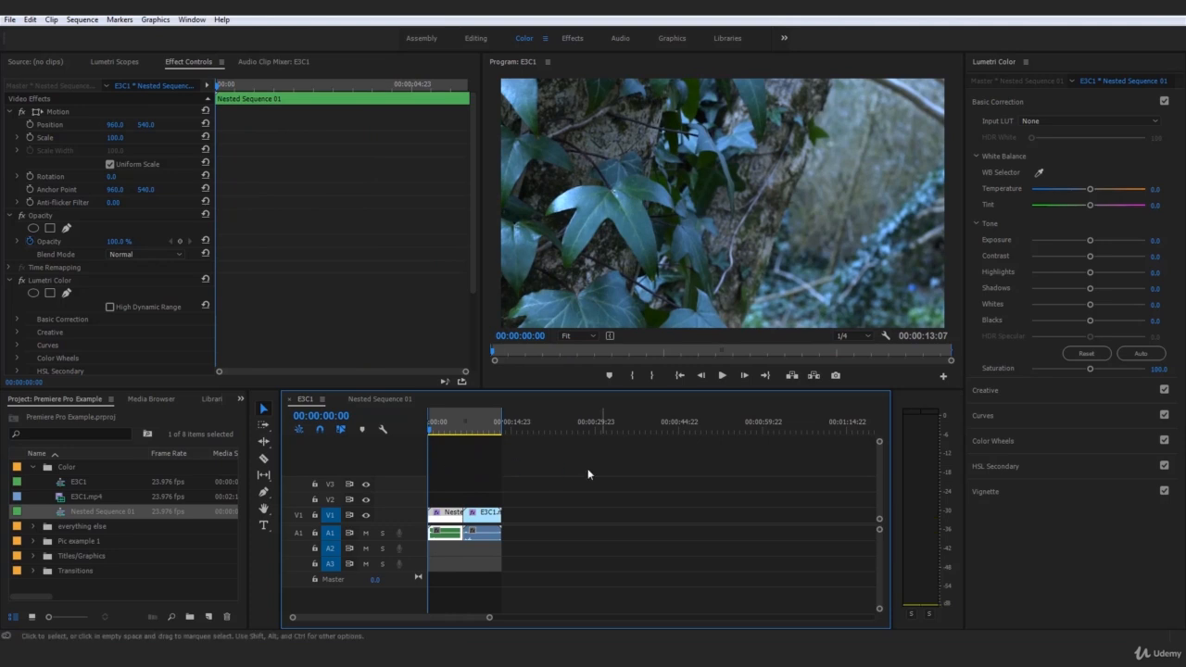
{"action": "left_click", "coordinate": [635, 469]}
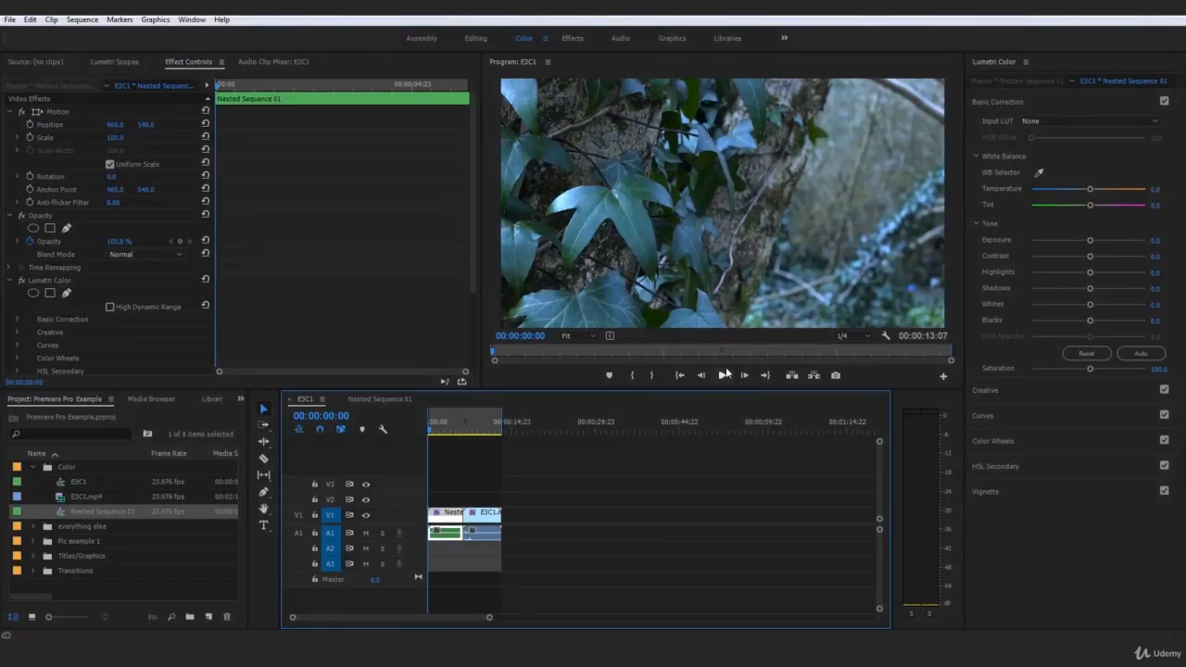
Switch to the Editing workspace, return to the Color workspace and expand Basic Correction in Lumetri Color.
{"action": "left_click", "coordinate": [1025, 102]}
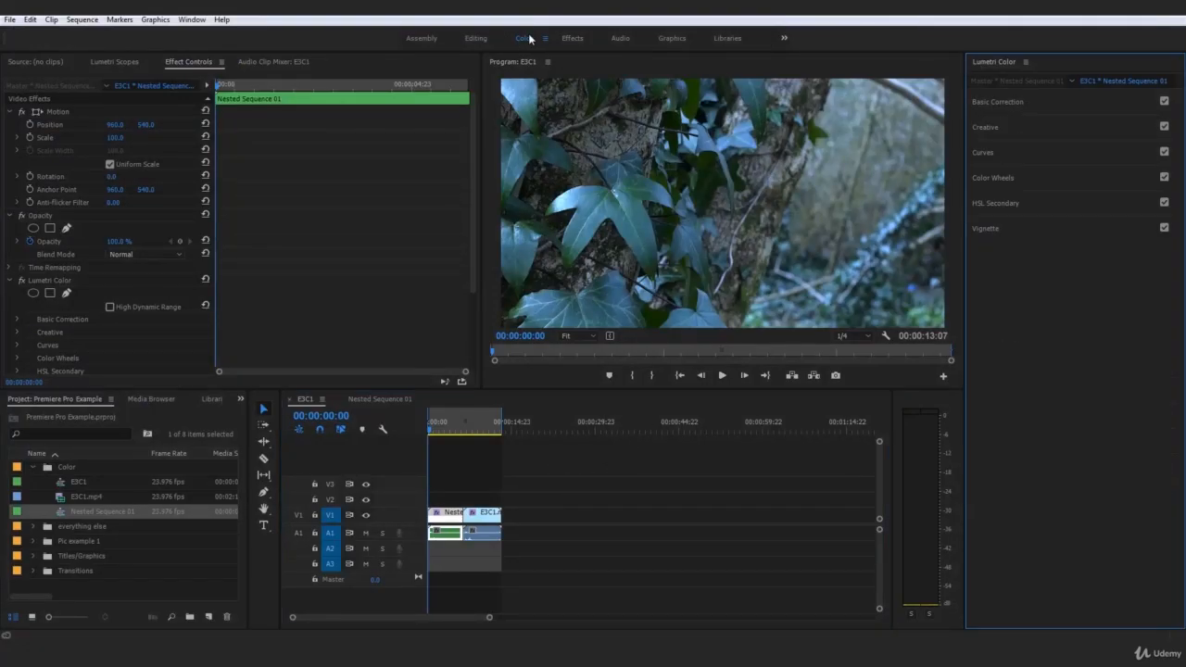
{"action": "left_click", "coordinate": [478, 38]}
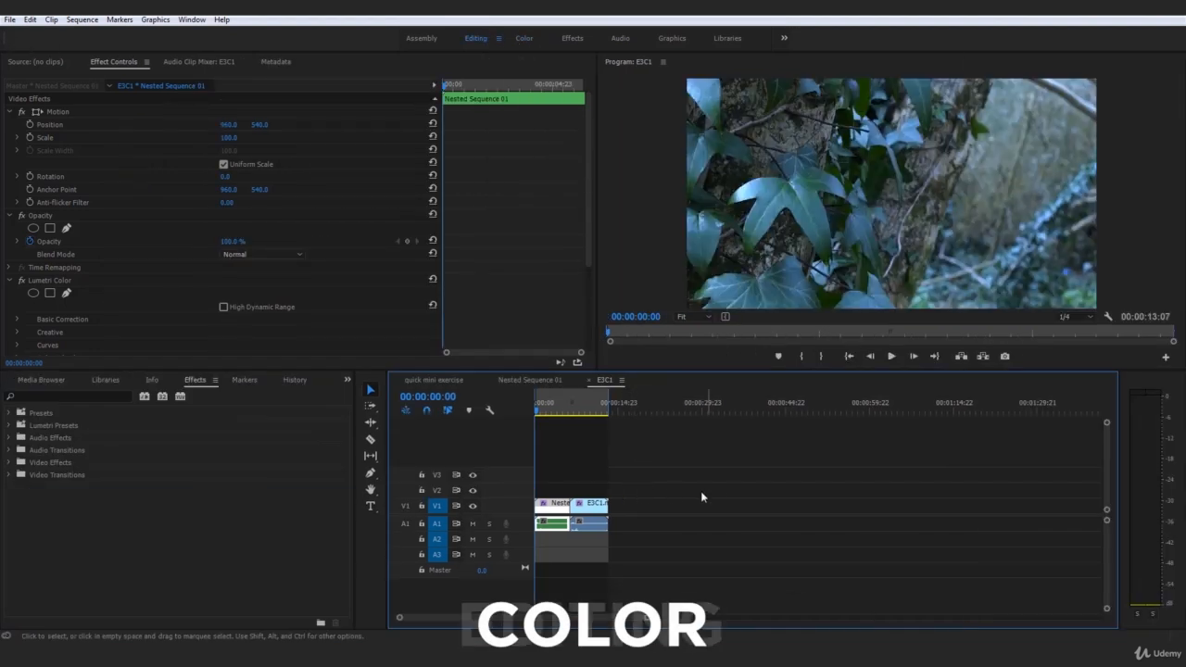
{"action": "left_click", "coordinate": [701, 498]}
{"action": "left_click", "coordinate": [565, 505]}
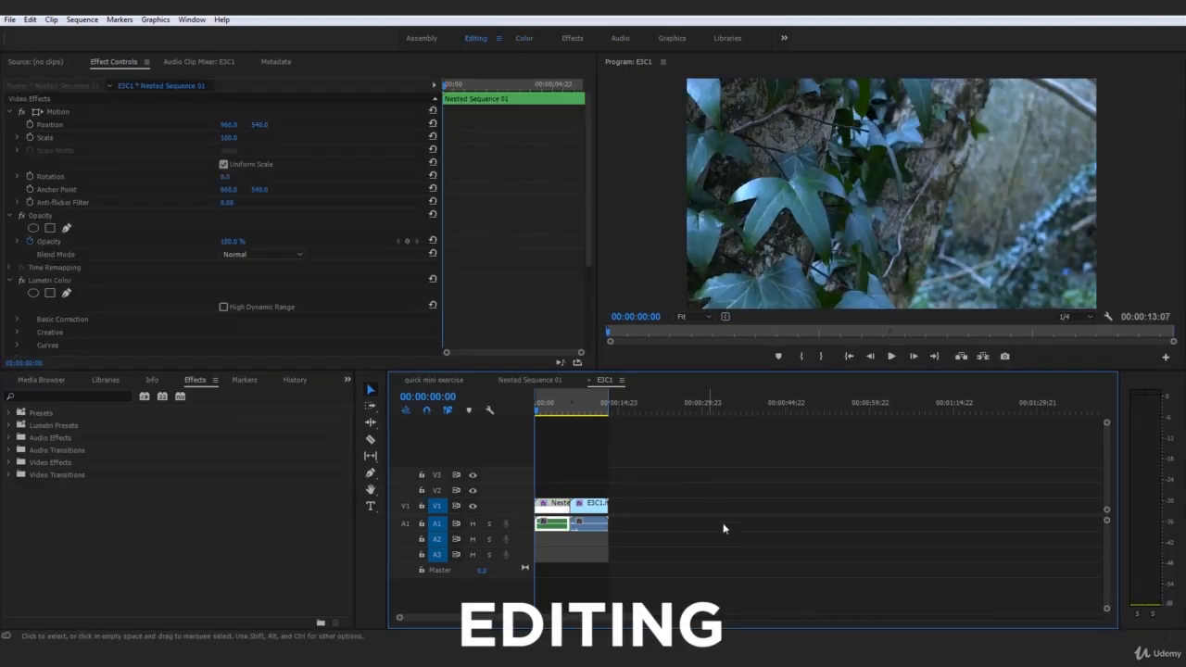
{"action": "left_click", "coordinate": [525, 39]}
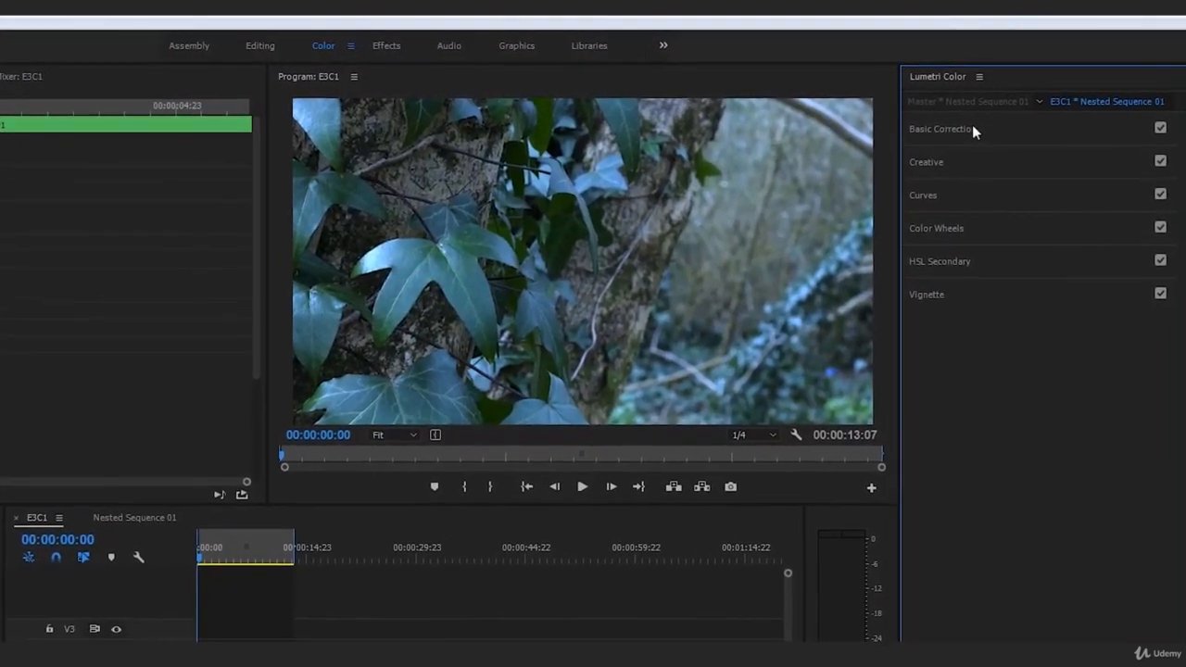
{"action": "left_click", "coordinate": [966, 129]}
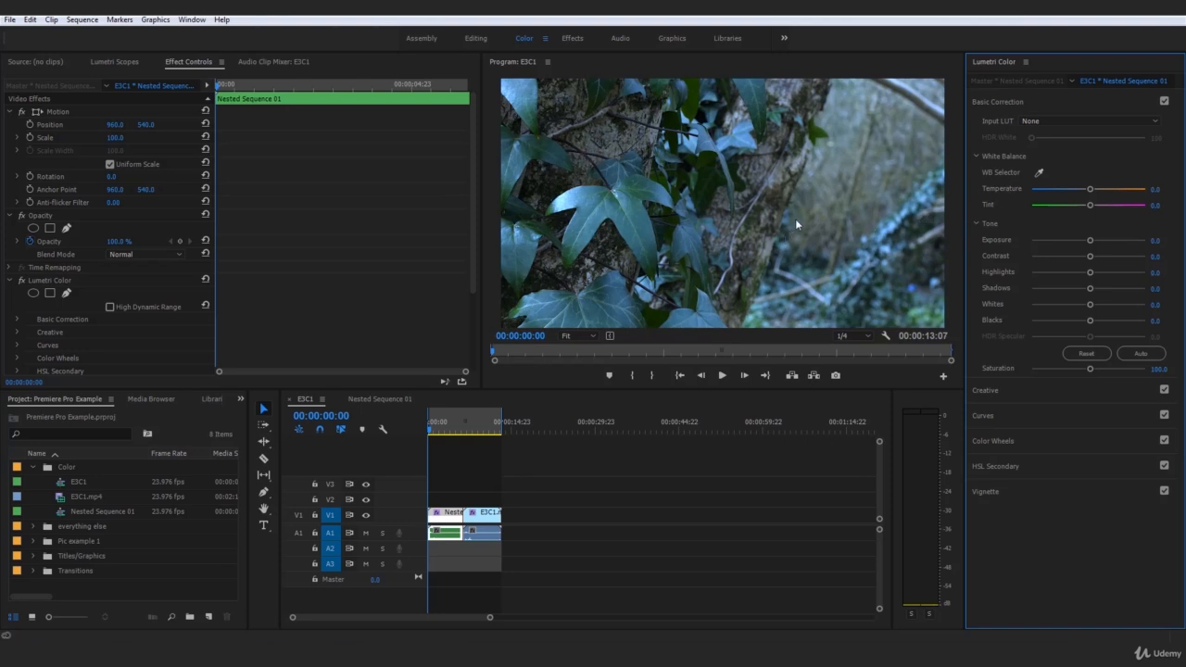
Play part of the nested sequence and compare matching frames of its face and hand shots with the E3C1.mp4 clip.
{"action": "left_click", "coordinate": [724, 377]}
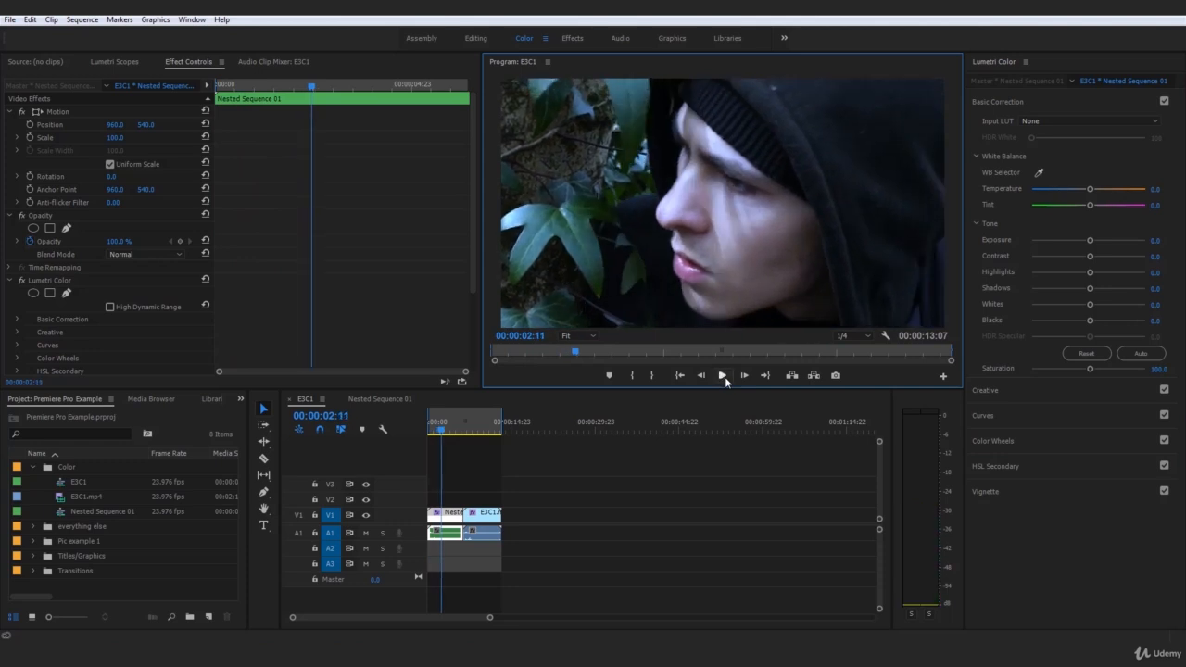
{"action": "left_click", "coordinate": [724, 376]}
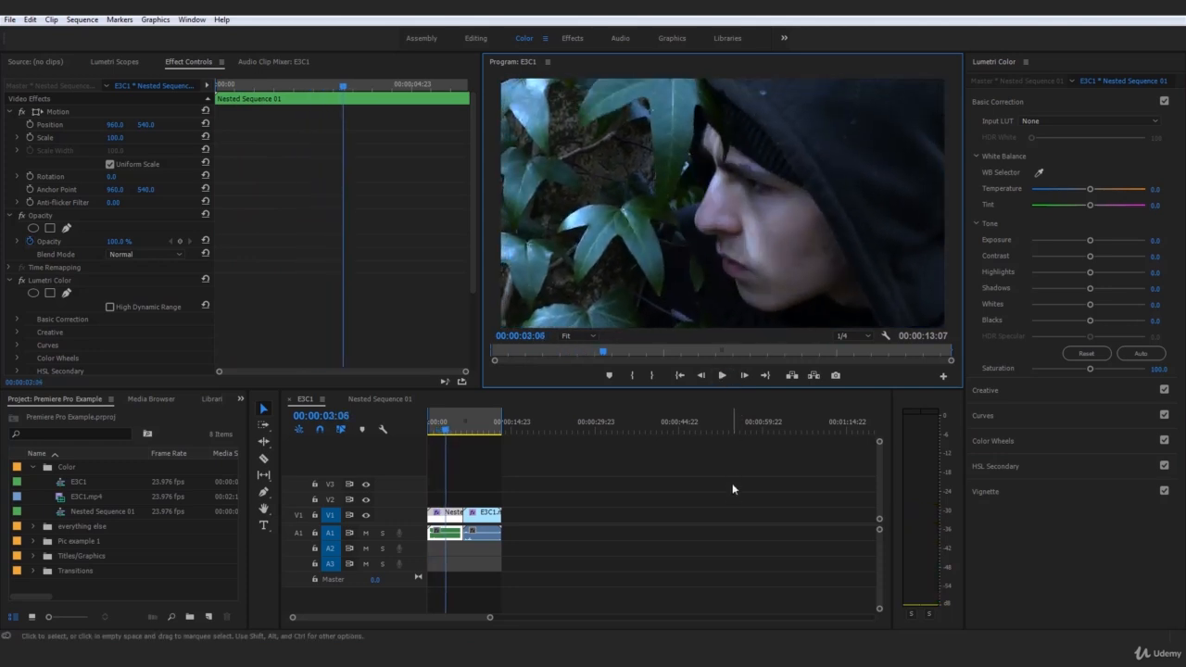
{"action": "left_click", "coordinate": [674, 462]}
{"action": "left_click", "coordinate": [458, 514]}
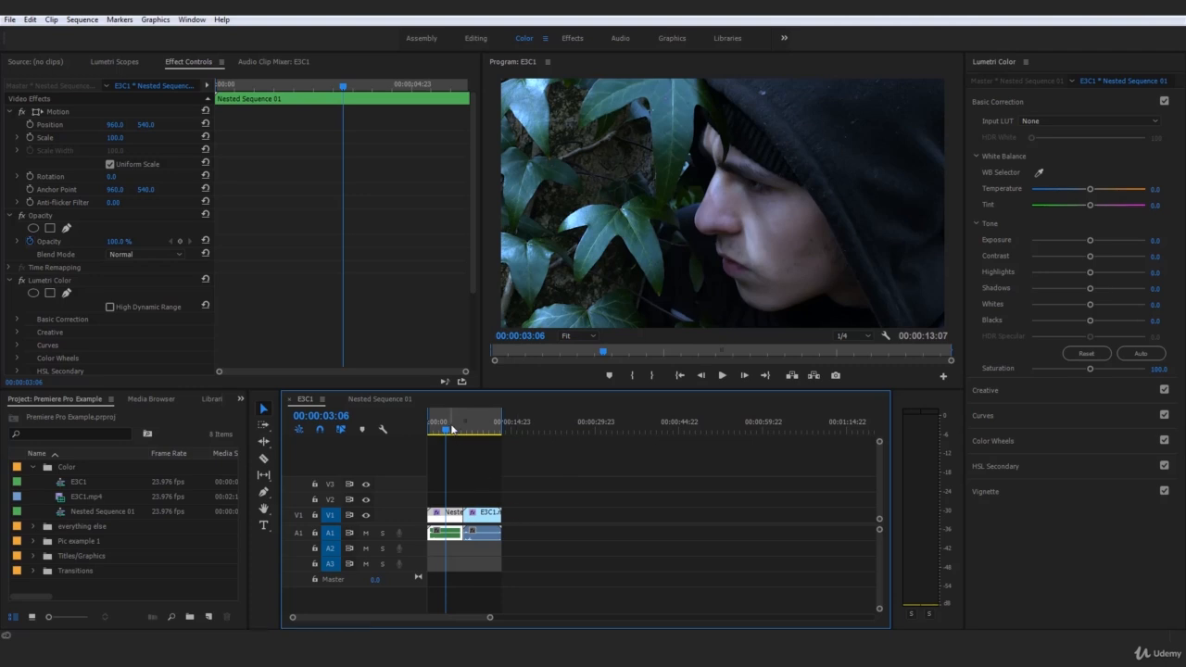
{"action": "mouse_move", "coordinate": [449, 430]}
{"action": "left_mouse_down"}
{"action": "mouse_move", "coordinate": [480, 435]}
{"action": "mouse_move", "coordinate": [447, 437]}
{"action": "left_mouse_up"}
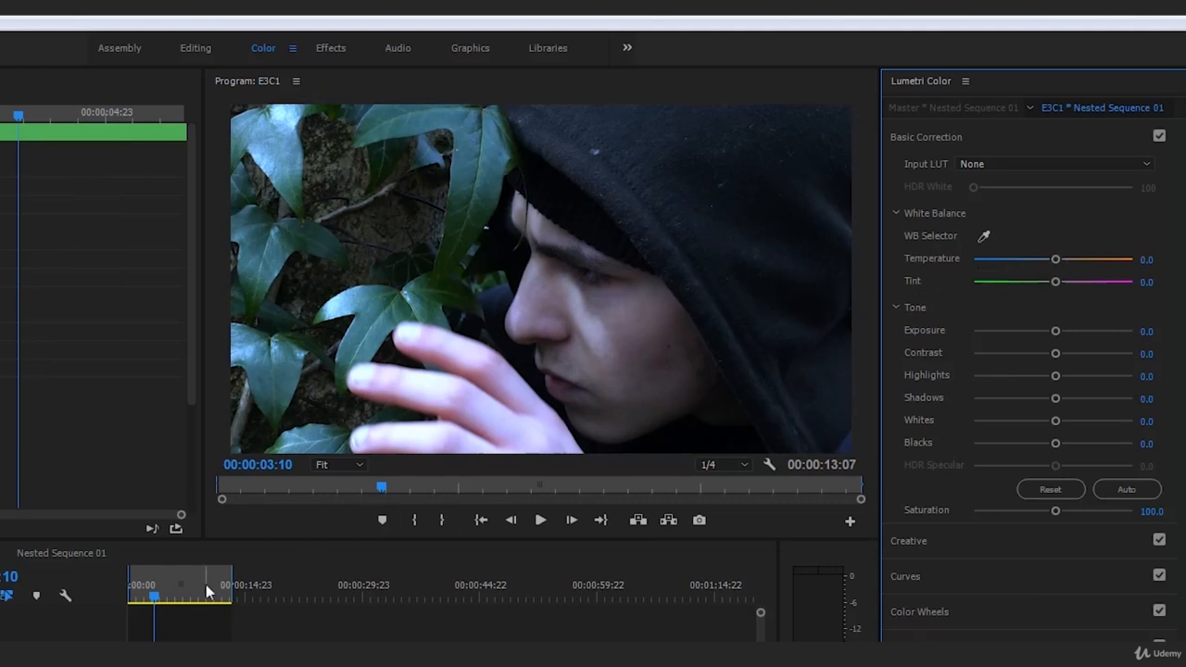
{"action": "left_click_drag", "start_coordinate": [208, 591], "coordinate": [208, 590]}
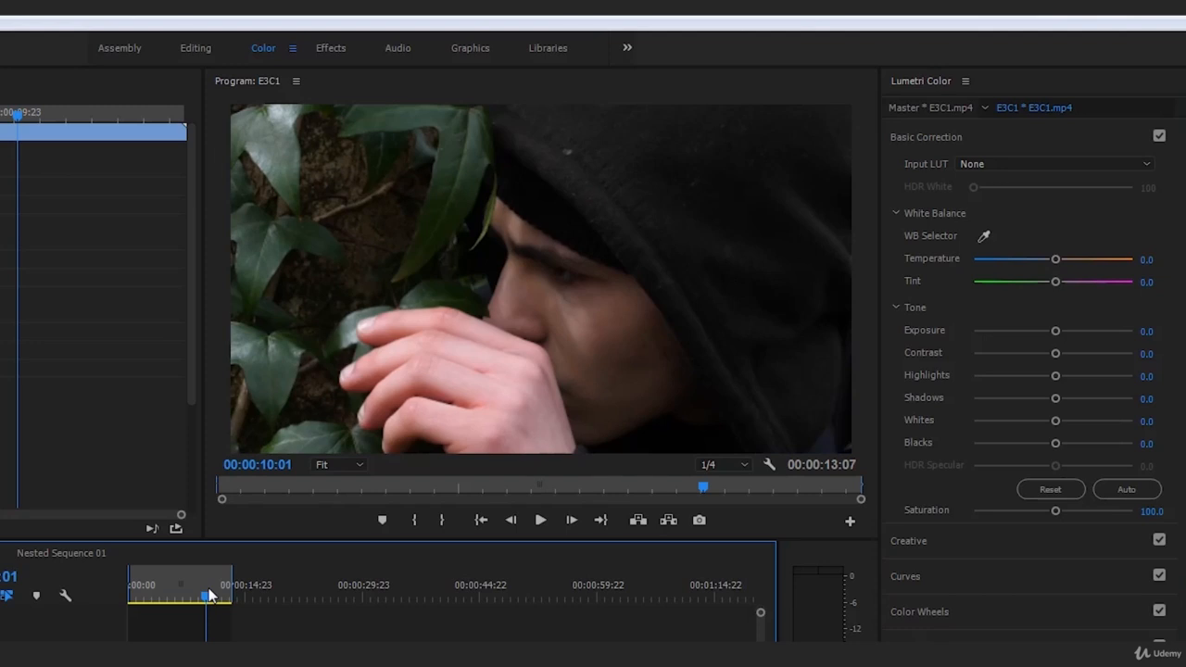
{"action": "mouse_move", "coordinate": [208, 595]}
{"action": "left_mouse_down"}
{"action": "mouse_move", "coordinate": [158, 596]}
{"action": "mouse_move", "coordinate": [194, 591]}
{"action": "left_mouse_up"}
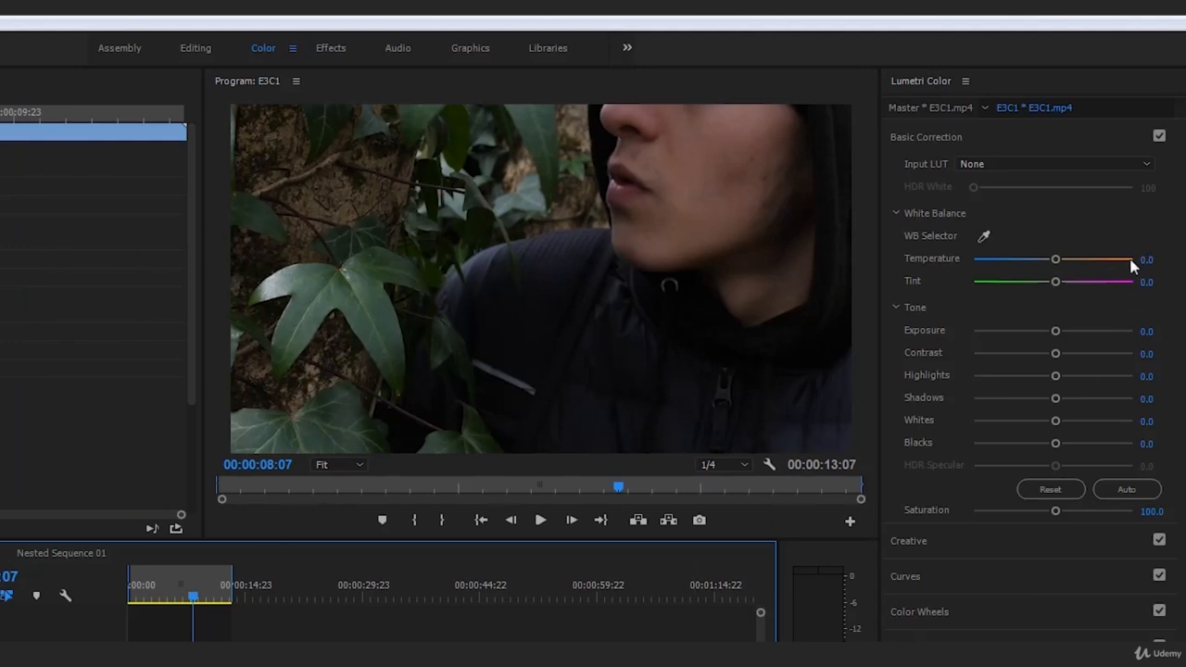
{"action": "left_click_drag", "start_coordinate": [194, 599], "coordinate": [152, 599]}
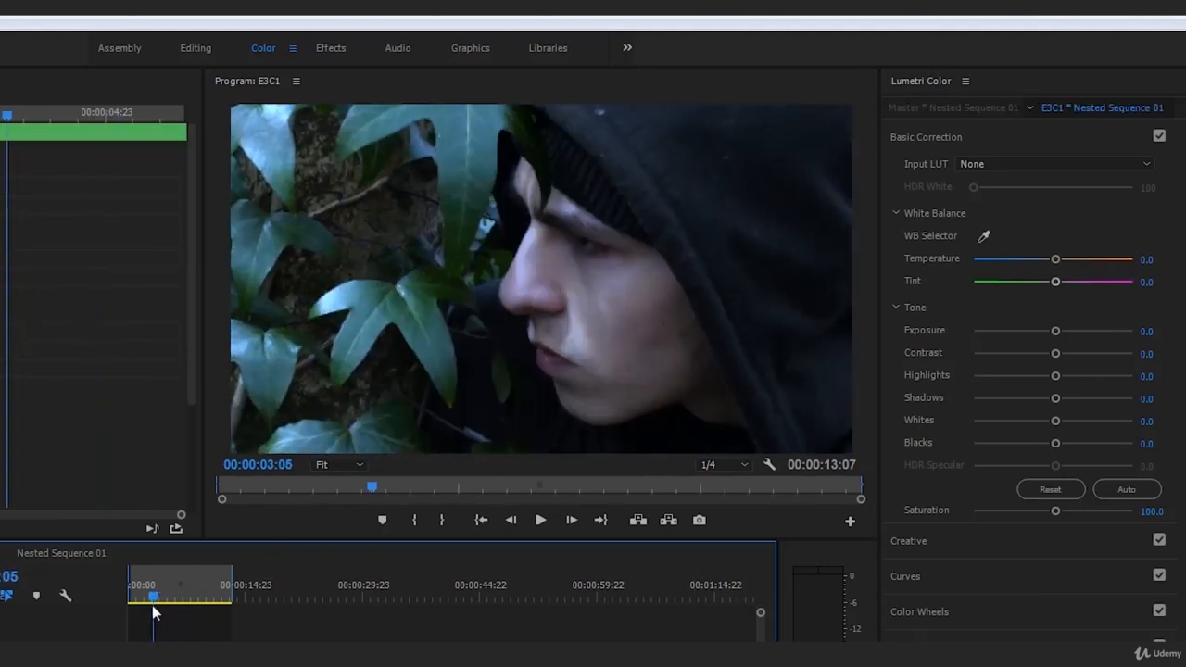
Set the nested sequence's white balance Temperature to 100.
{"action": "left_click_drag", "start_coordinate": [1056, 260], "coordinate": [1069, 261]}
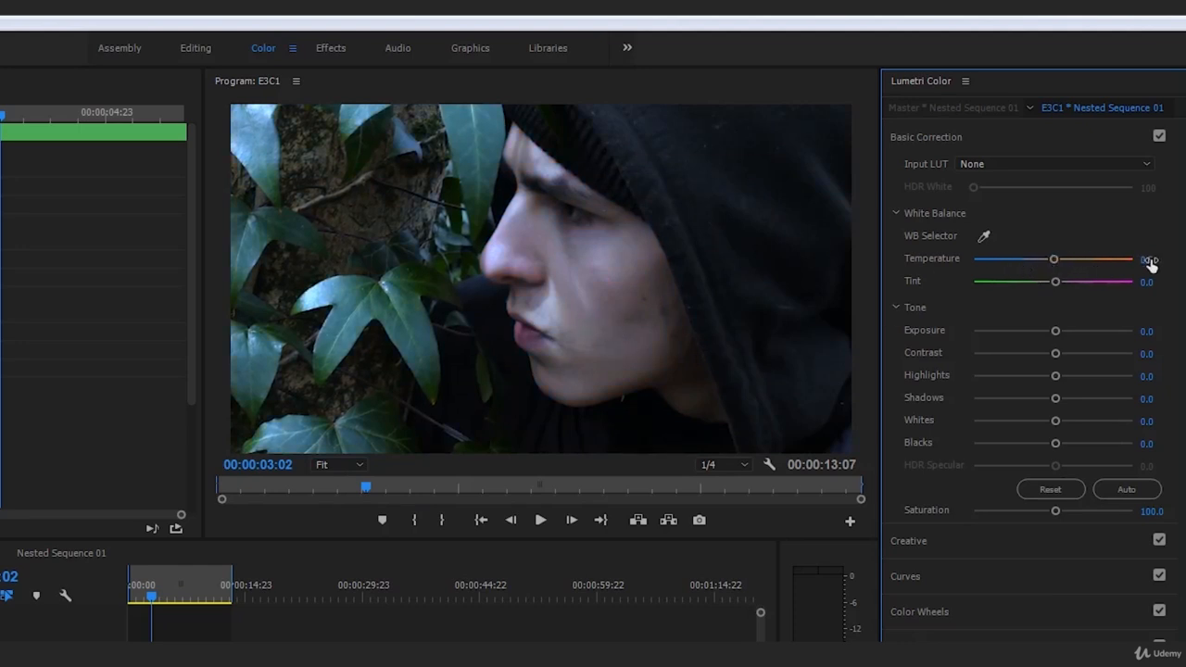
{"action": "left_click", "coordinate": [189, 607]}
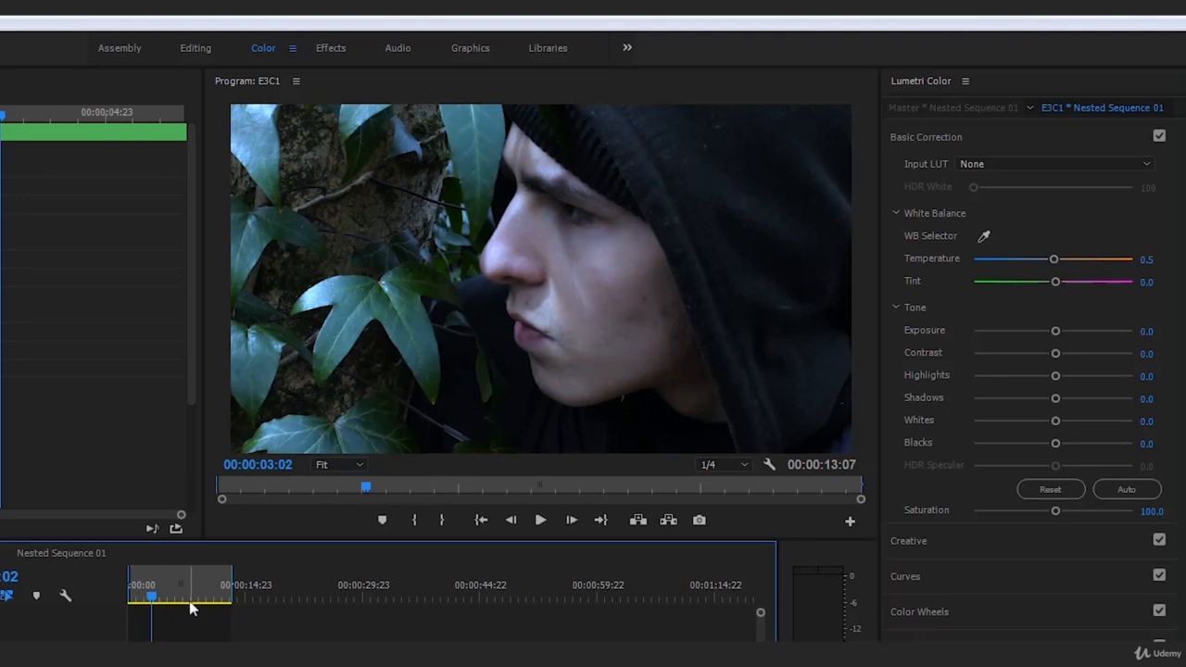
{"action": "key", "text": "Home"}
{"action": "key", "text": "space"}
{"action": "left_click_drag", "start_coordinate": [1054, 263], "coordinate": [1130, 270]}
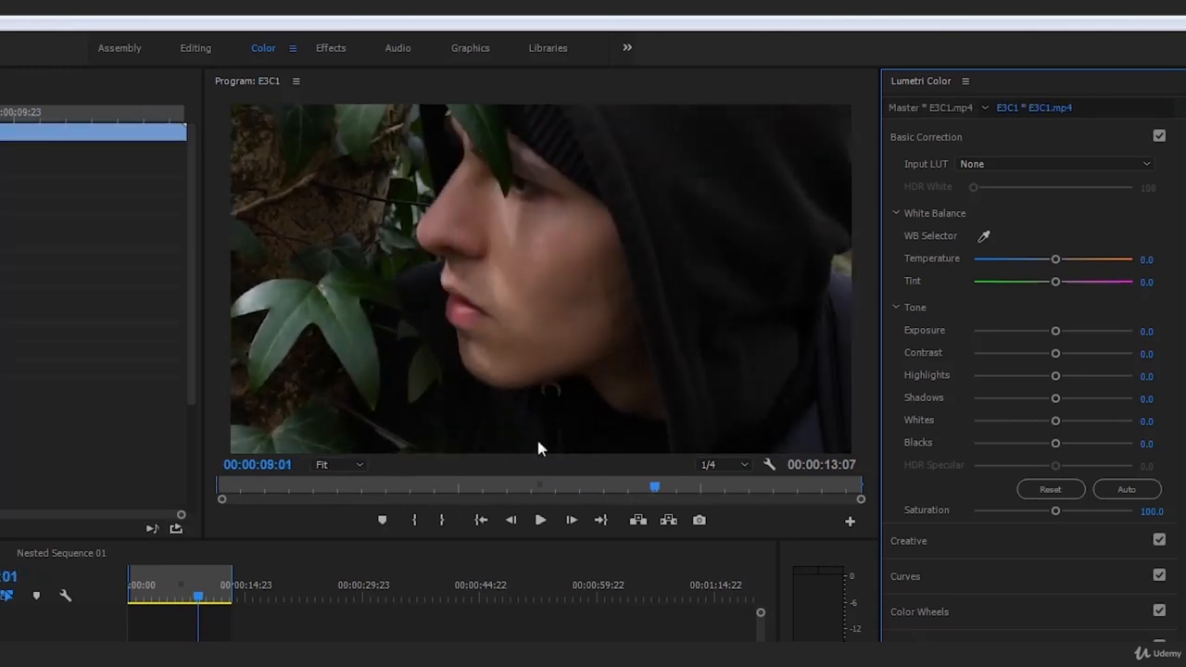
Compare the hand shot in the nested sequence with the matching frame of the E3C1.mp4 clip.
{"action": "left_click_drag", "start_coordinate": [199, 599], "coordinate": [157, 607]}
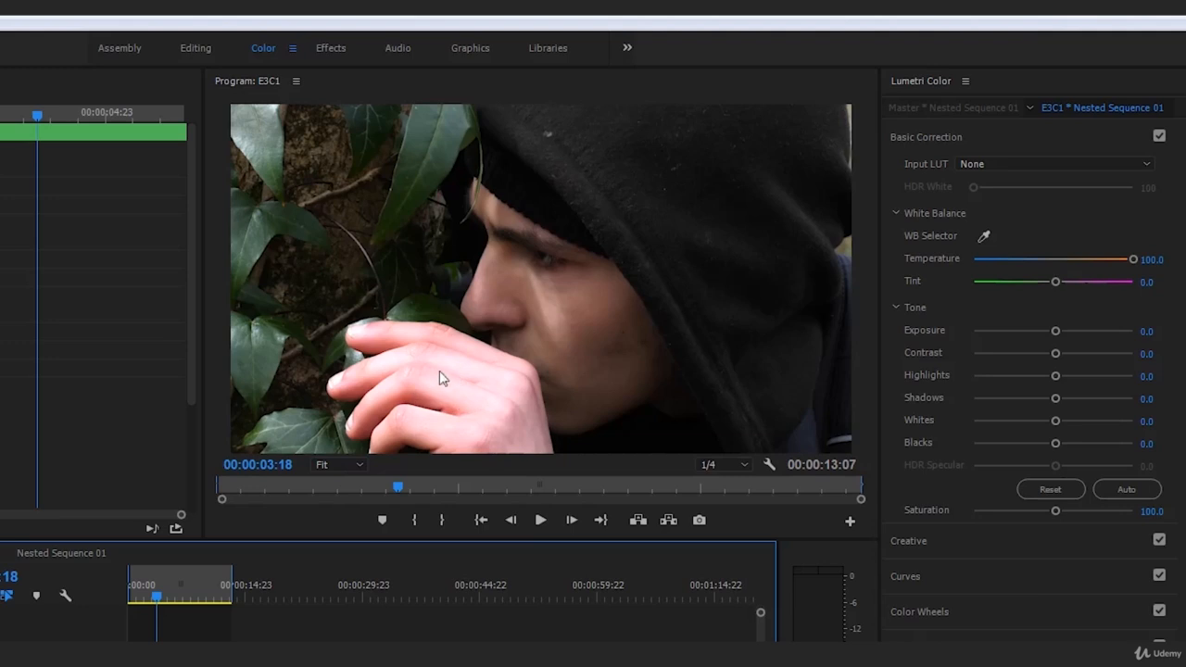
{"action": "left_click_drag", "start_coordinate": [182, 599], "coordinate": [210, 608]}
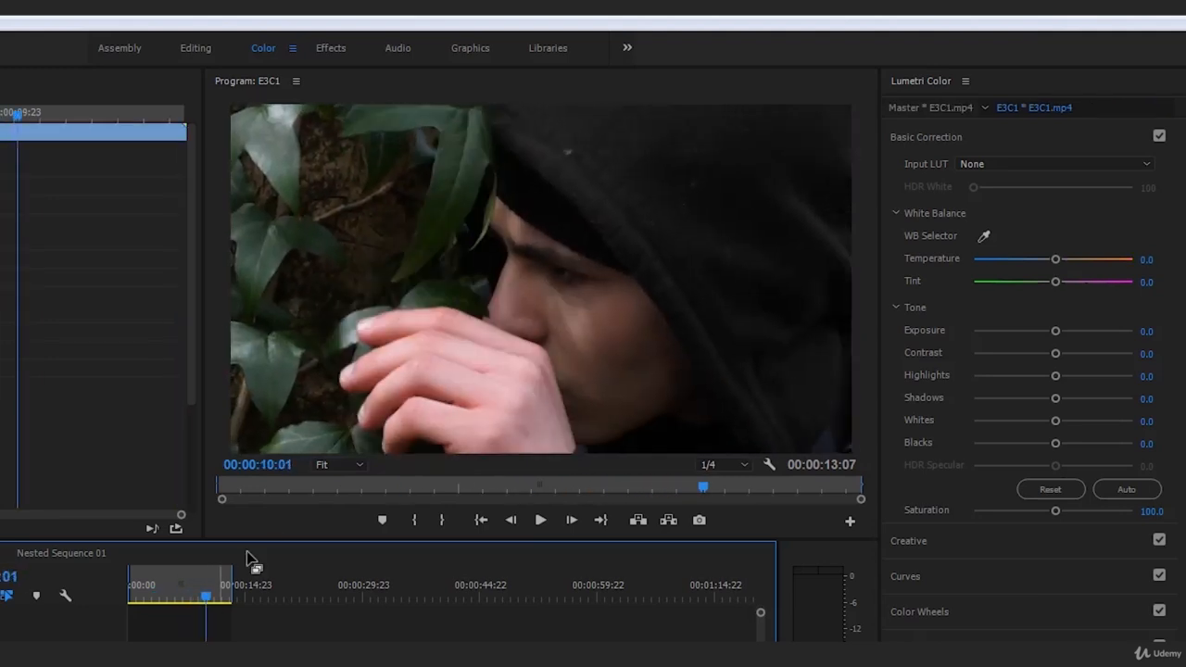
{"action": "left_click_drag", "start_coordinate": [206, 561], "coordinate": [155, 584]}
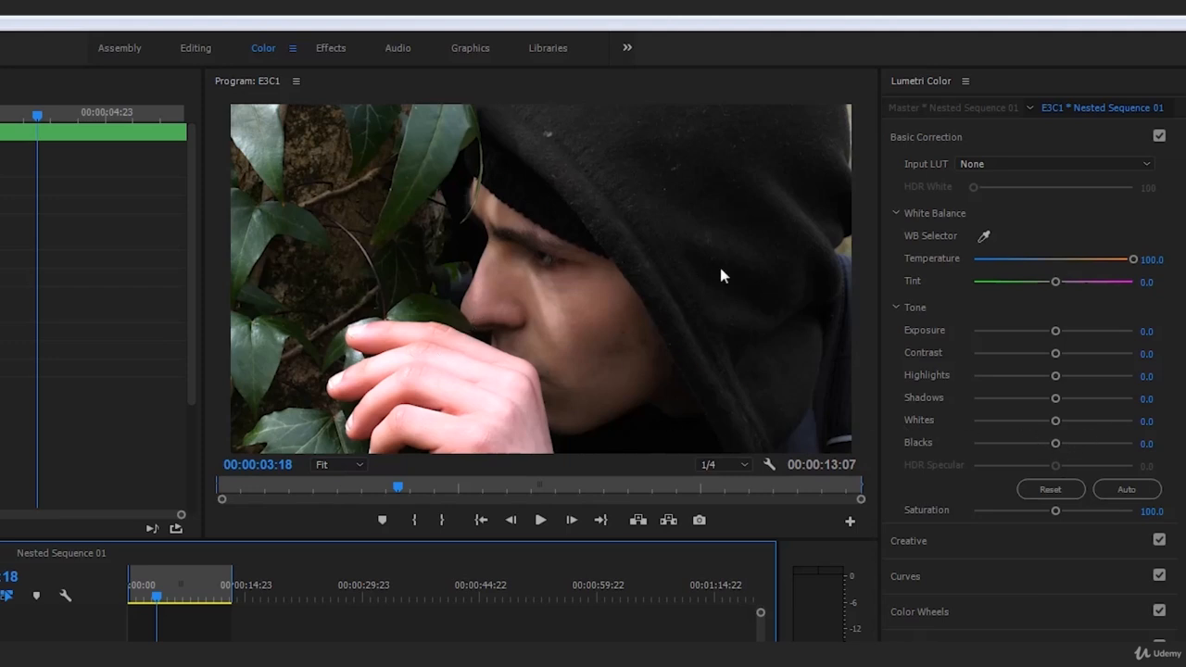
Try raising the nested sequence's Blacks to about 70, reset them, and set its Whites to -100.
{"action": "left_click_drag", "start_coordinate": [1054, 450], "coordinate": [1099, 442]}
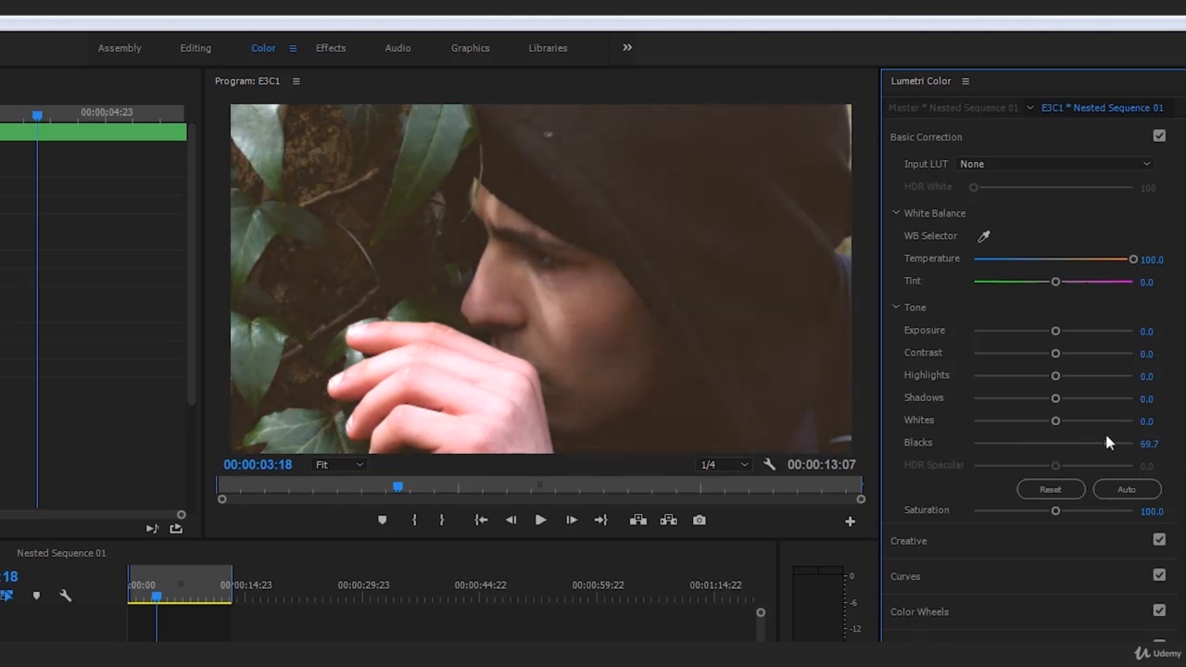
{"action": "double_click", "coordinate": [1022, 437]}
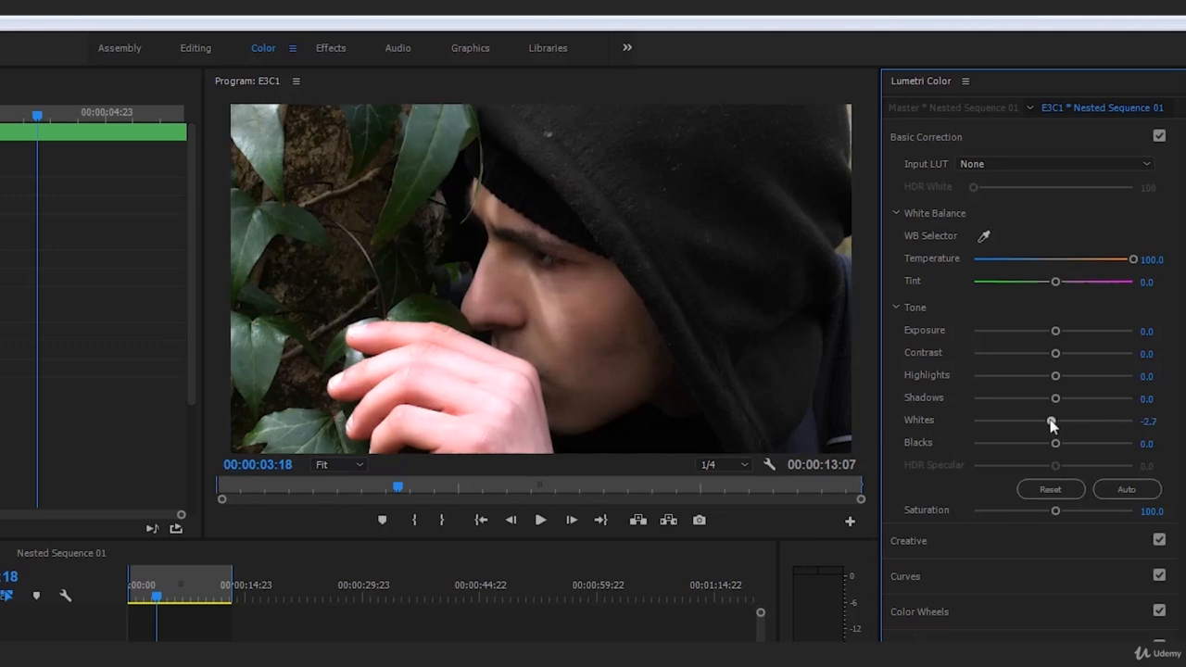
{"action": "left_click_drag", "start_coordinate": [1052, 425], "coordinate": [937, 444]}
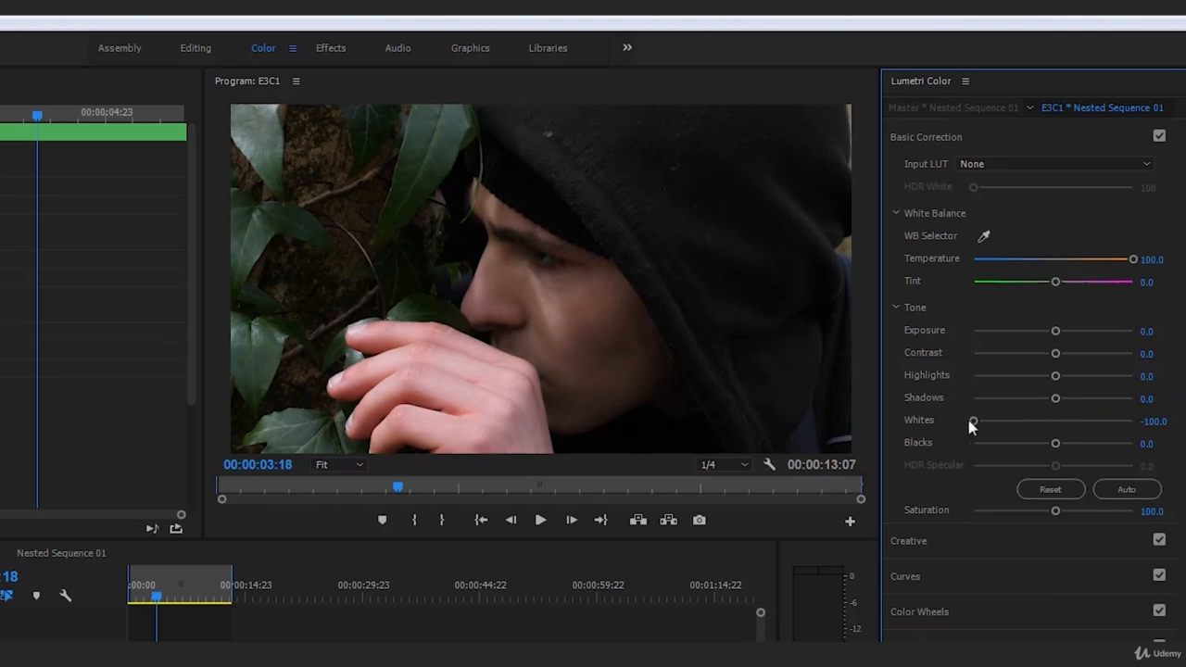
{"action": "left_click_drag", "start_coordinate": [971, 424], "coordinate": [1059, 438]}
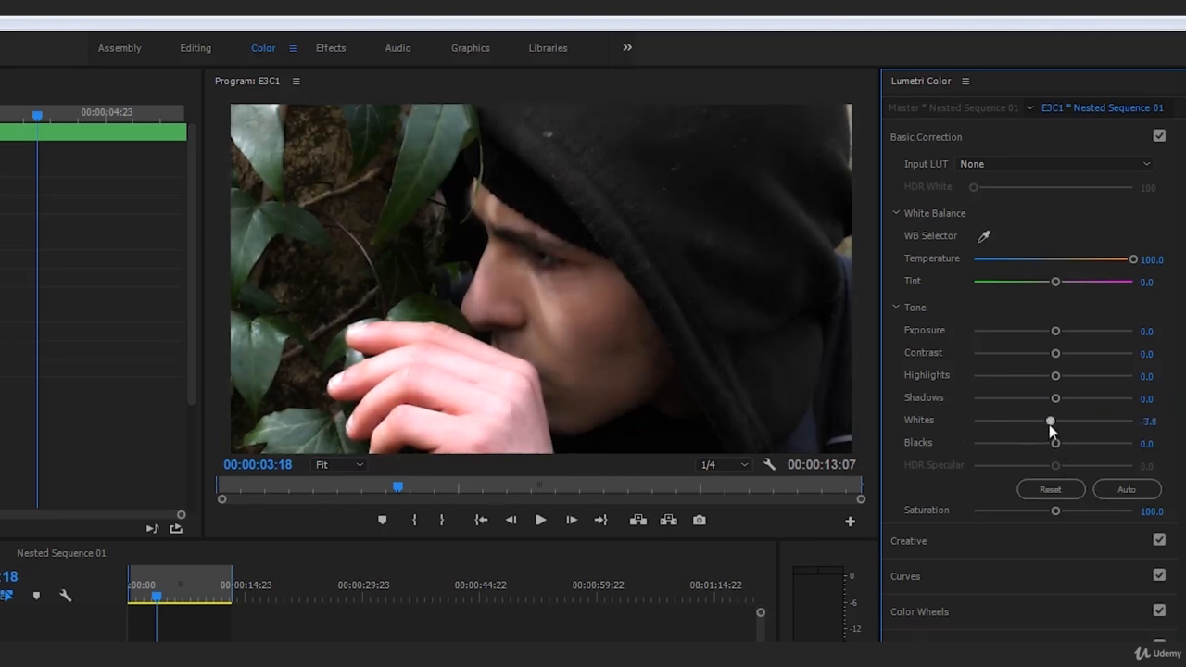
{"action": "left_click_drag", "start_coordinate": [1048, 424], "coordinate": [929, 429]}
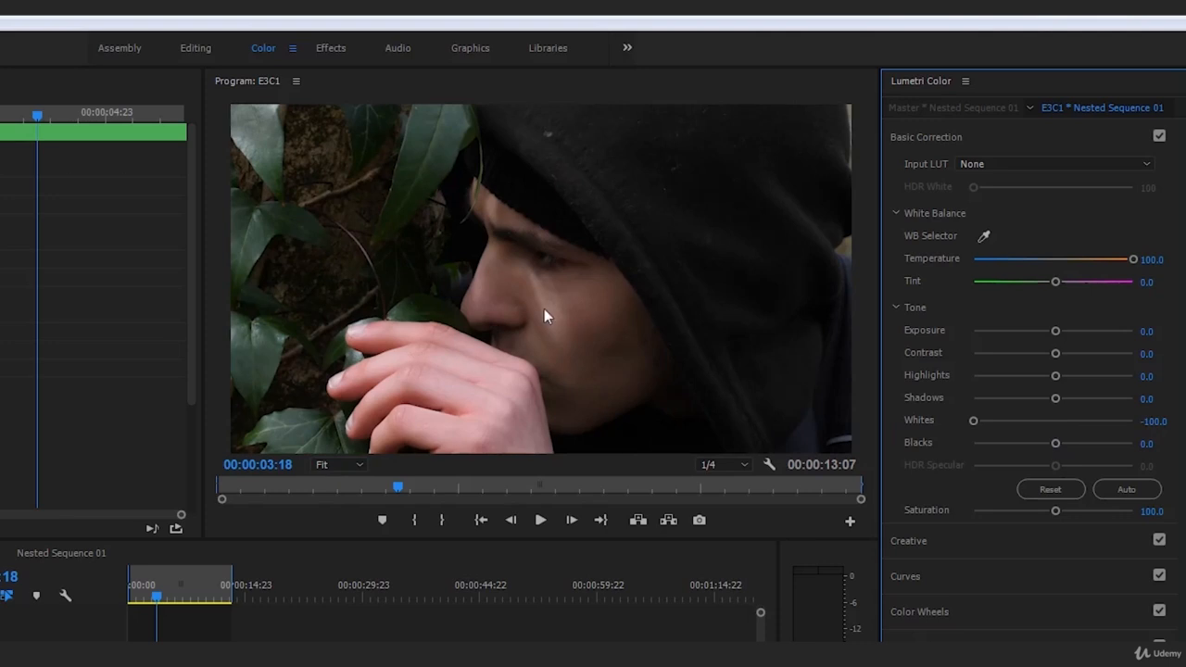
{"action": "left_click_drag", "start_coordinate": [982, 421], "coordinate": [1089, 421]}
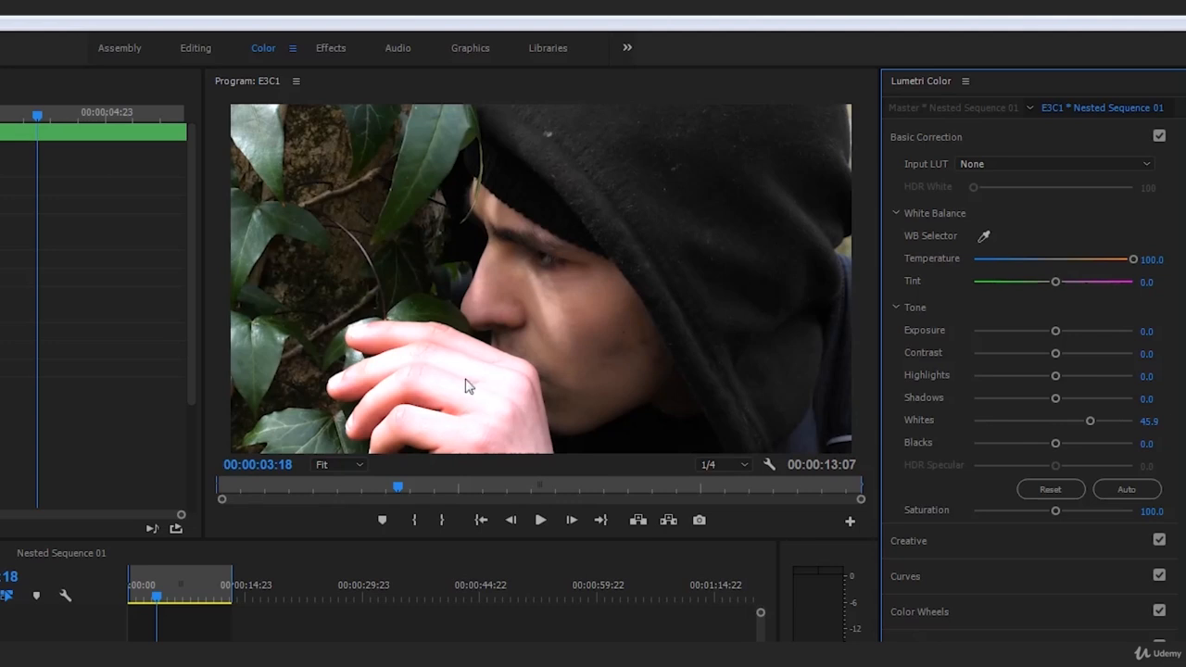
{"action": "left_click_drag", "start_coordinate": [1095, 420], "coordinate": [961, 430]}
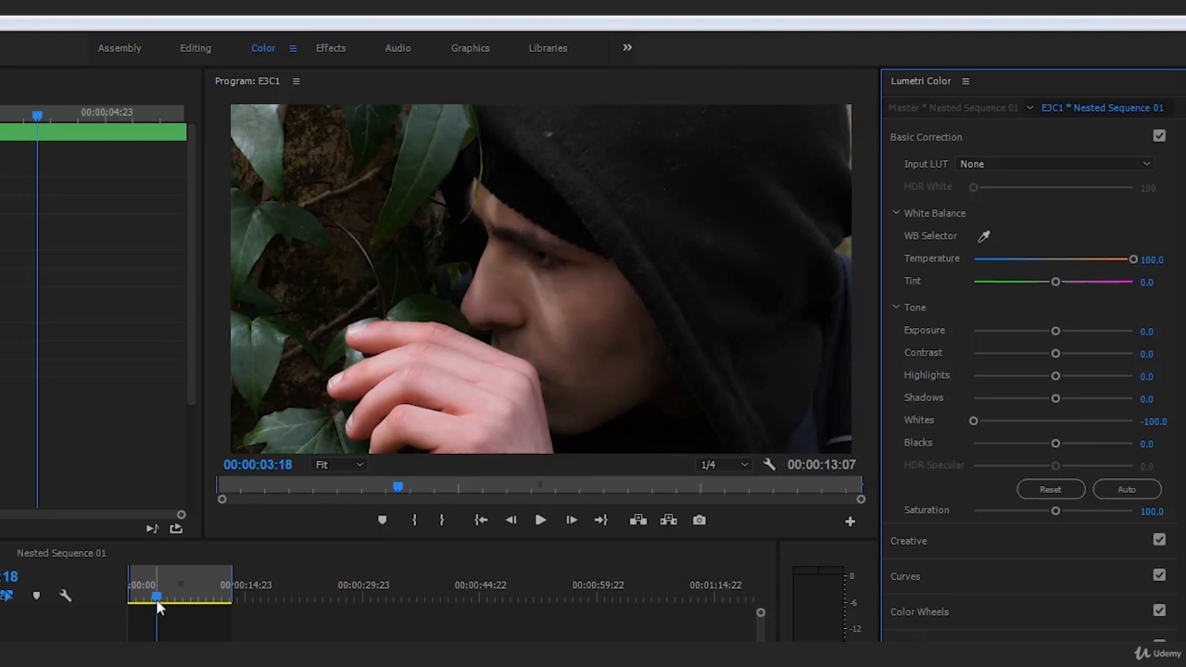
Play the corrected nested sequence into the E3C1.mp4 clip and scrub across both to compare their colors.
{"action": "left_click_drag", "start_coordinate": [157, 607], "coordinate": [119, 614]}
{"action": "key", "text": "space"}
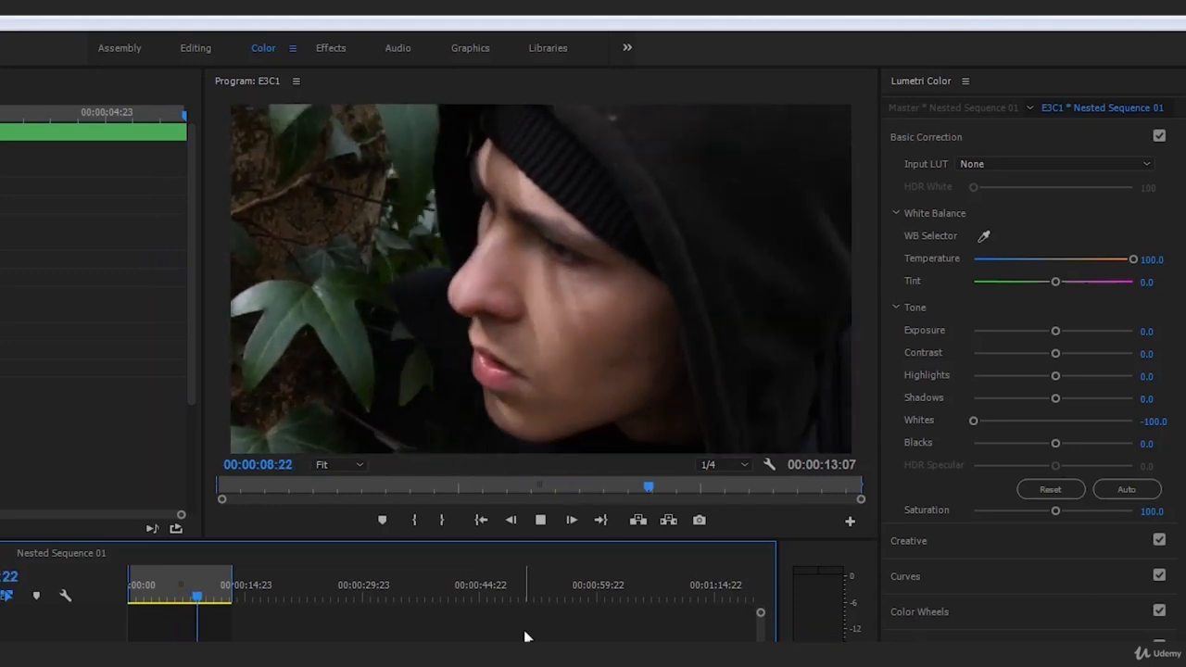
{"action": "left_click_drag", "start_coordinate": [163, 589], "coordinate": [159, 599]}
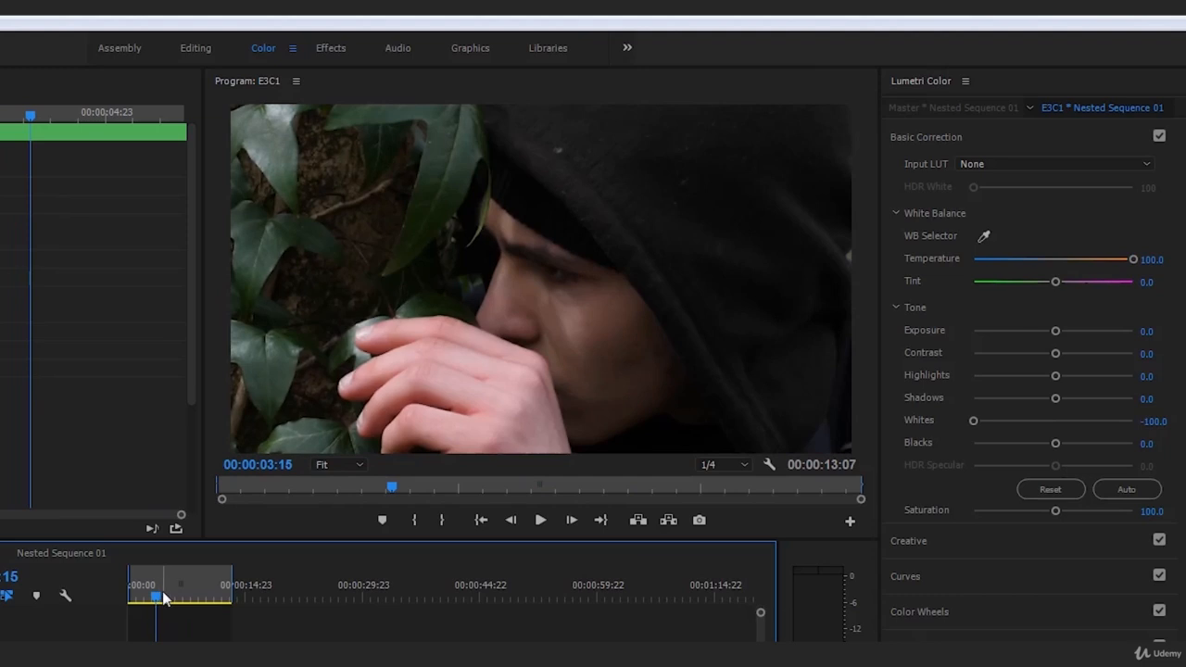
{"action": "key", "text": "space"}
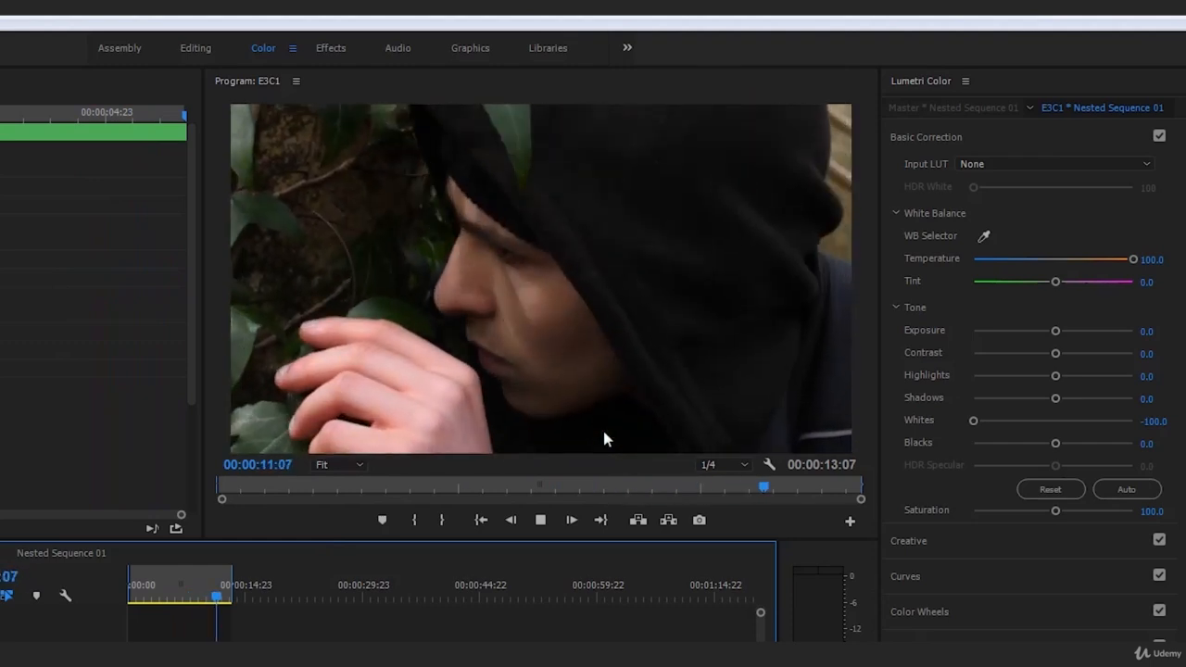
{"action": "left_click", "coordinate": [190, 598]}
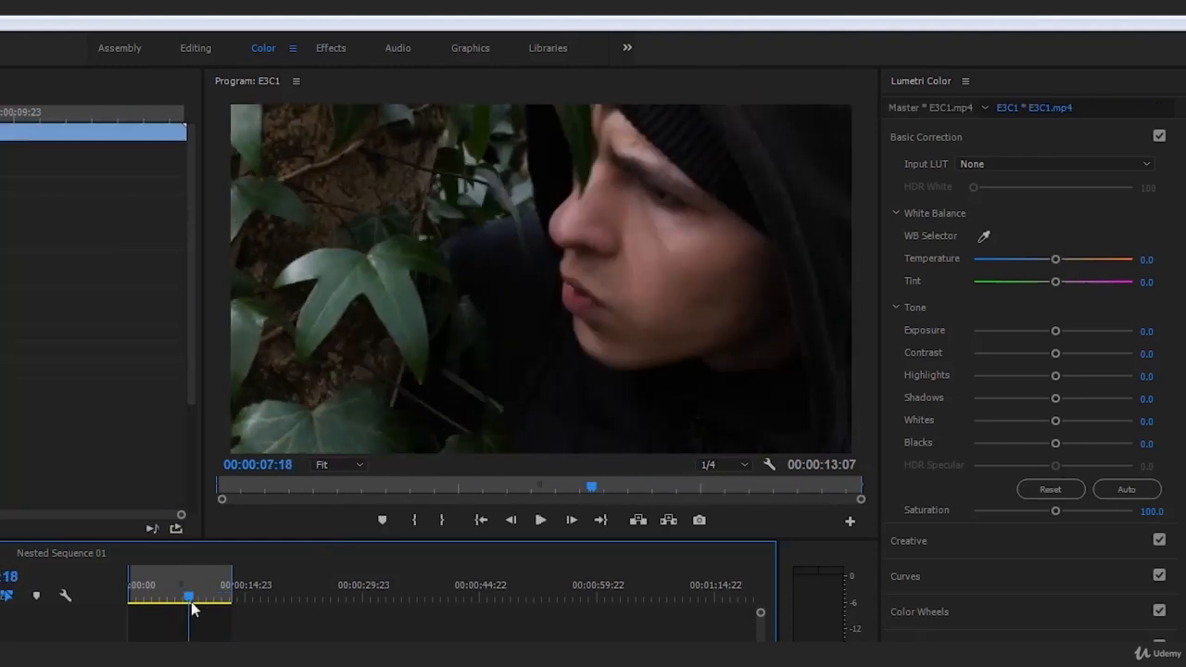
{"action": "left_click_drag", "start_coordinate": [191, 601], "coordinate": [150, 602]}
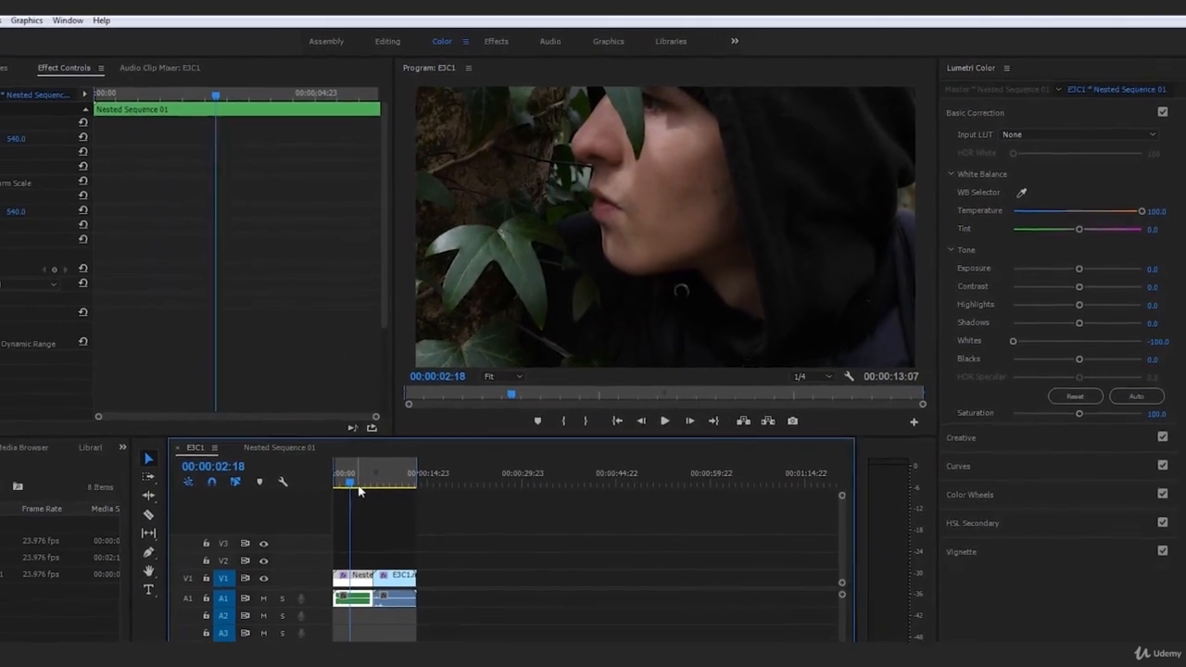
Replay the timeline from the start repeatedly to check the color match across the cut between both clips.
{"action": "left_click_drag", "start_coordinate": [279, 526], "coordinate": [256, 526]}
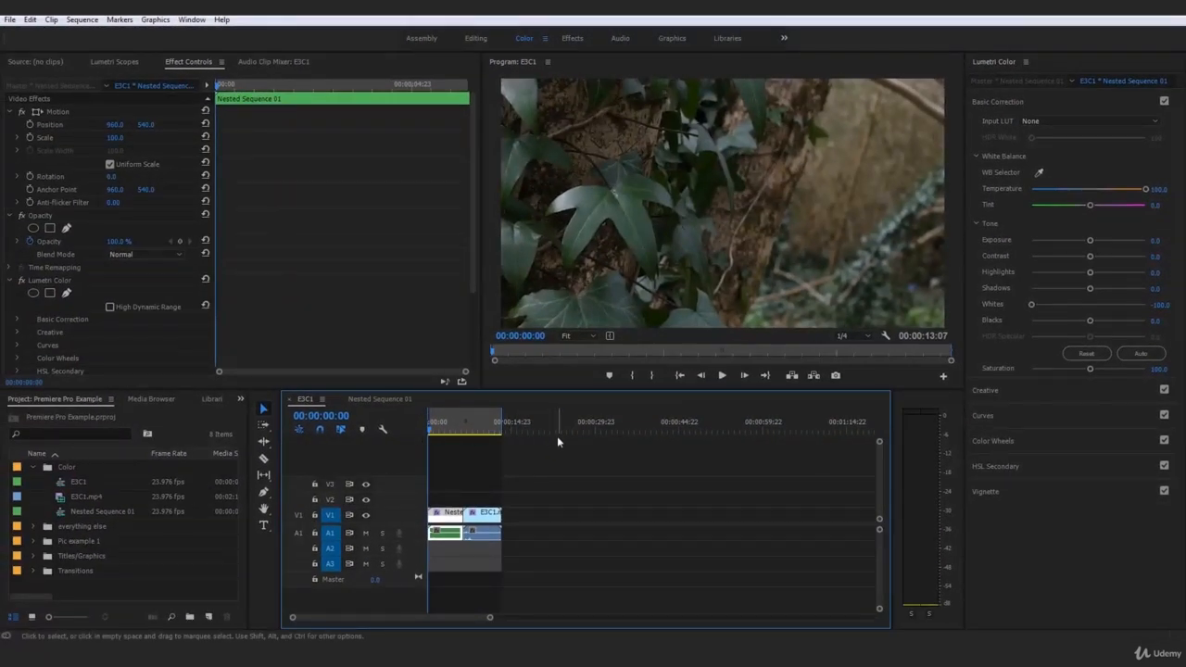
{"action": "left_click", "coordinate": [721, 375]}
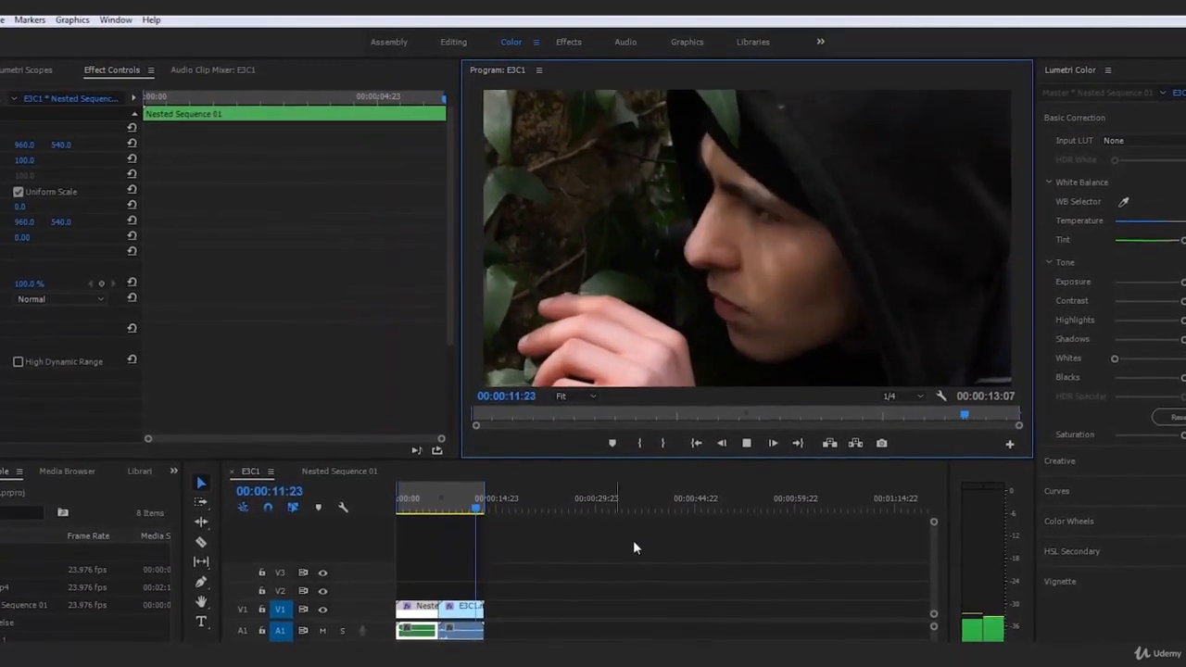
{"action": "left_click_drag", "start_coordinate": [455, 505], "coordinate": [361, 499]}
{"action": "left_click", "coordinate": [504, 553]}
{"action": "key", "text": "space"}
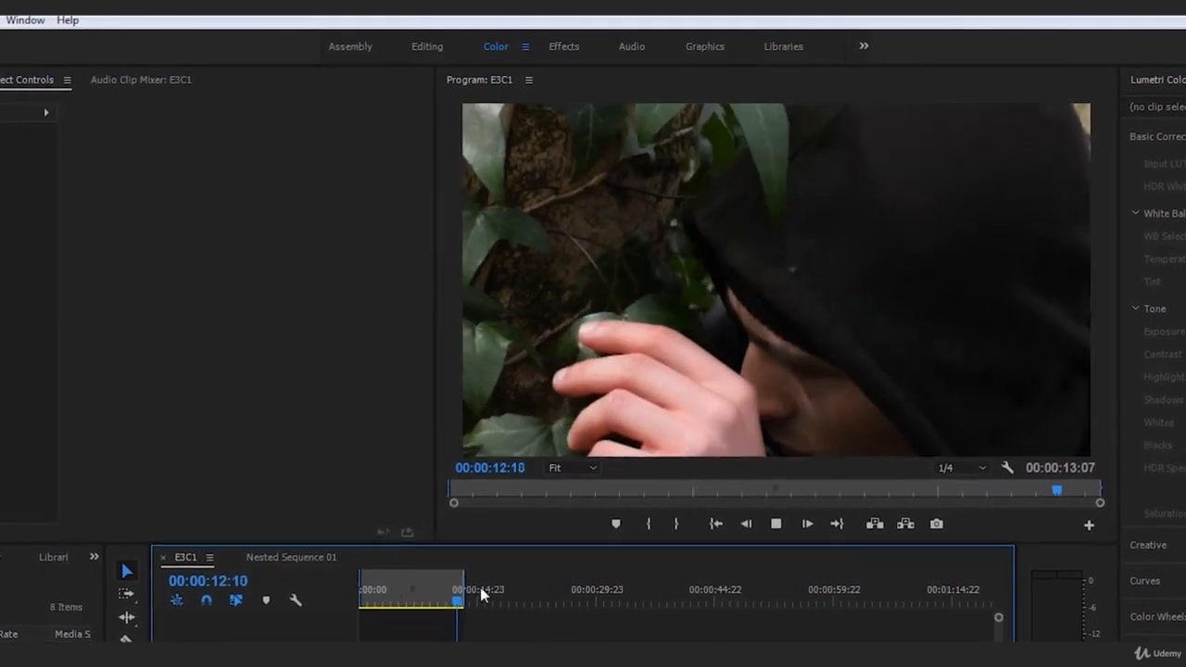
{"action": "left_click_drag", "start_coordinate": [411, 596], "coordinate": [333, 614]}
{"action": "key", "text": "space"}
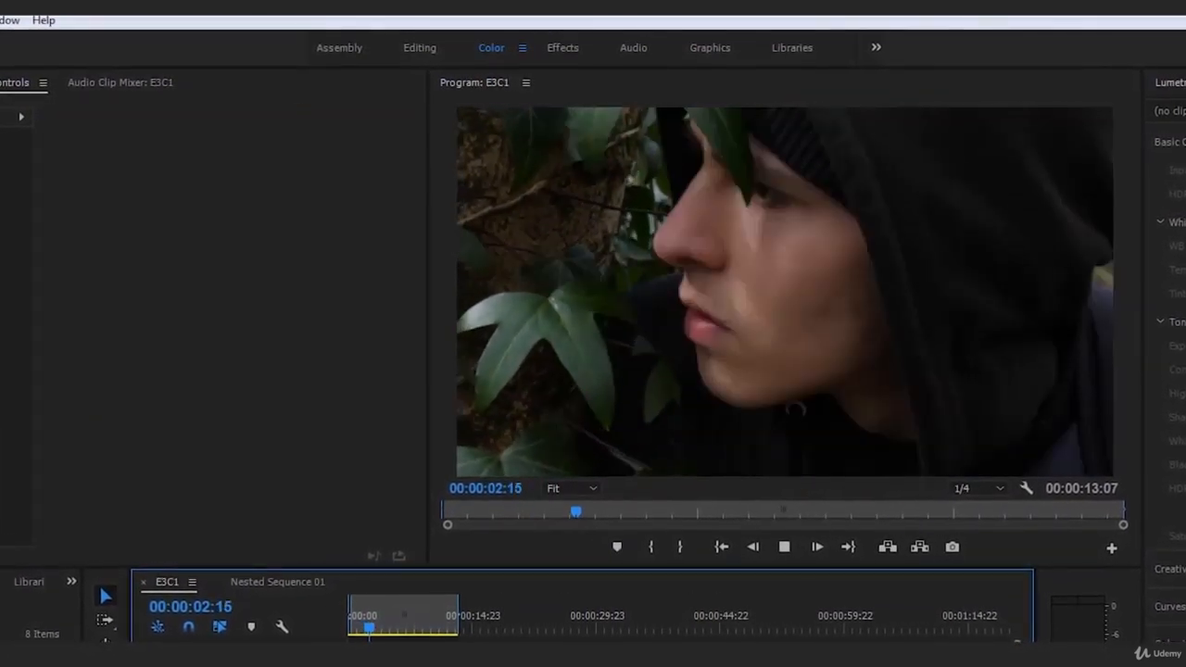
{"action": "key", "text": "space"}
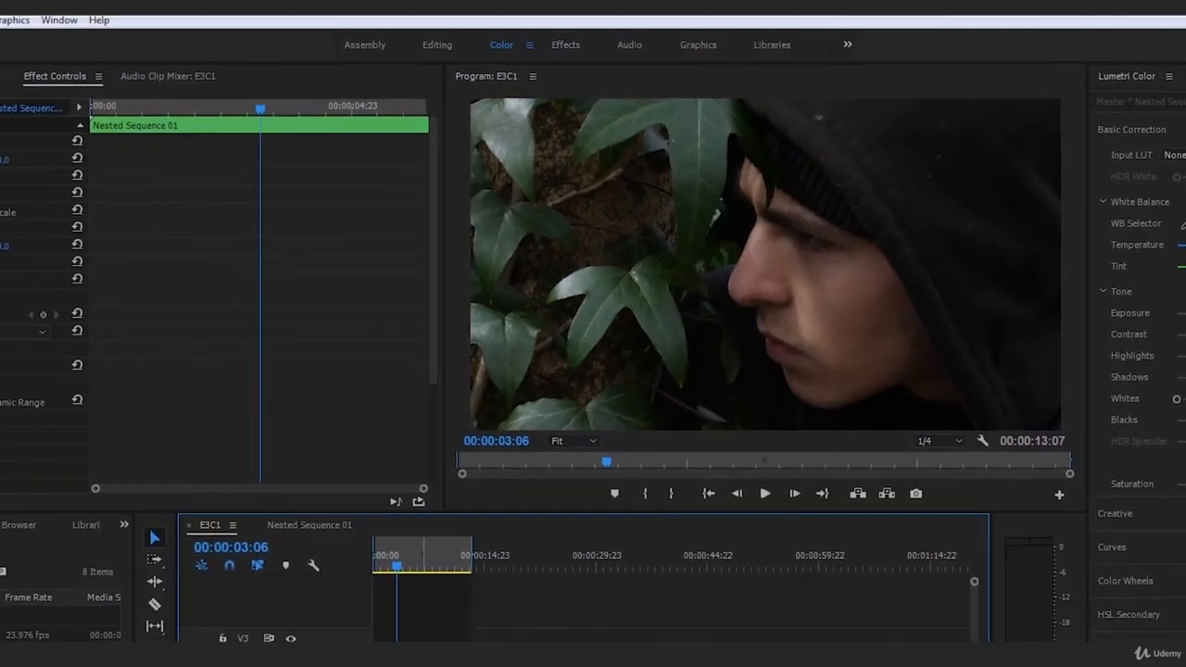
Reselect the nested sequence to review its Basic Correction settings and play the timeline from the start.
{"action": "left_click", "coordinate": [569, 615]}
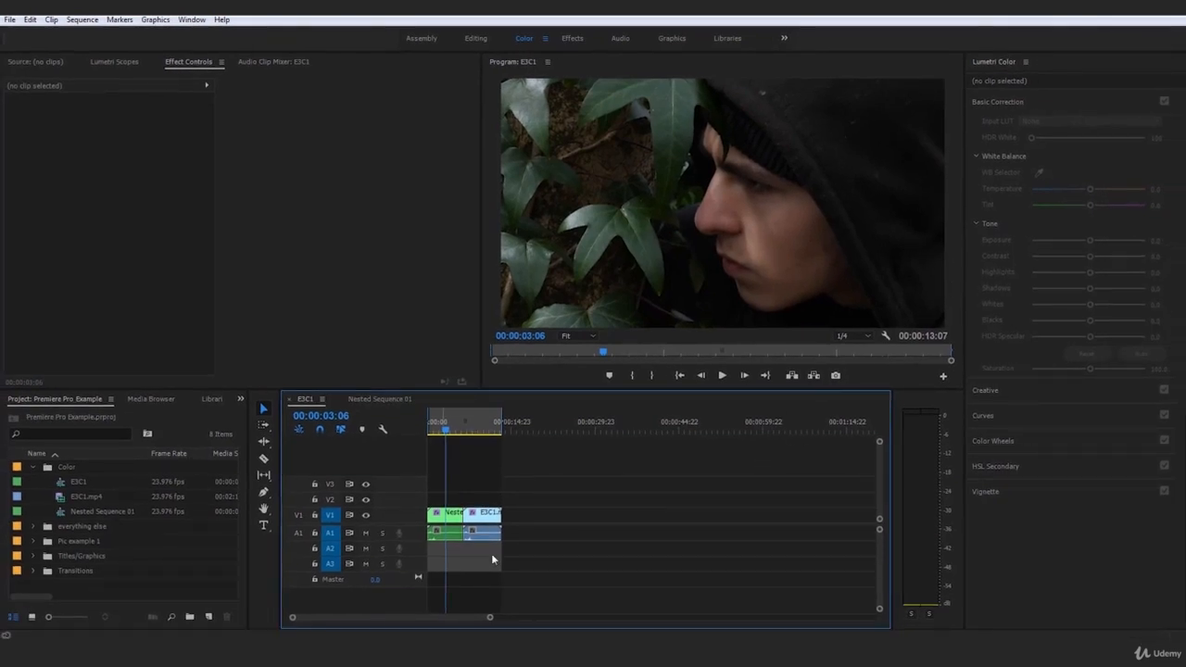
{"action": "left_click", "coordinate": [442, 525]}
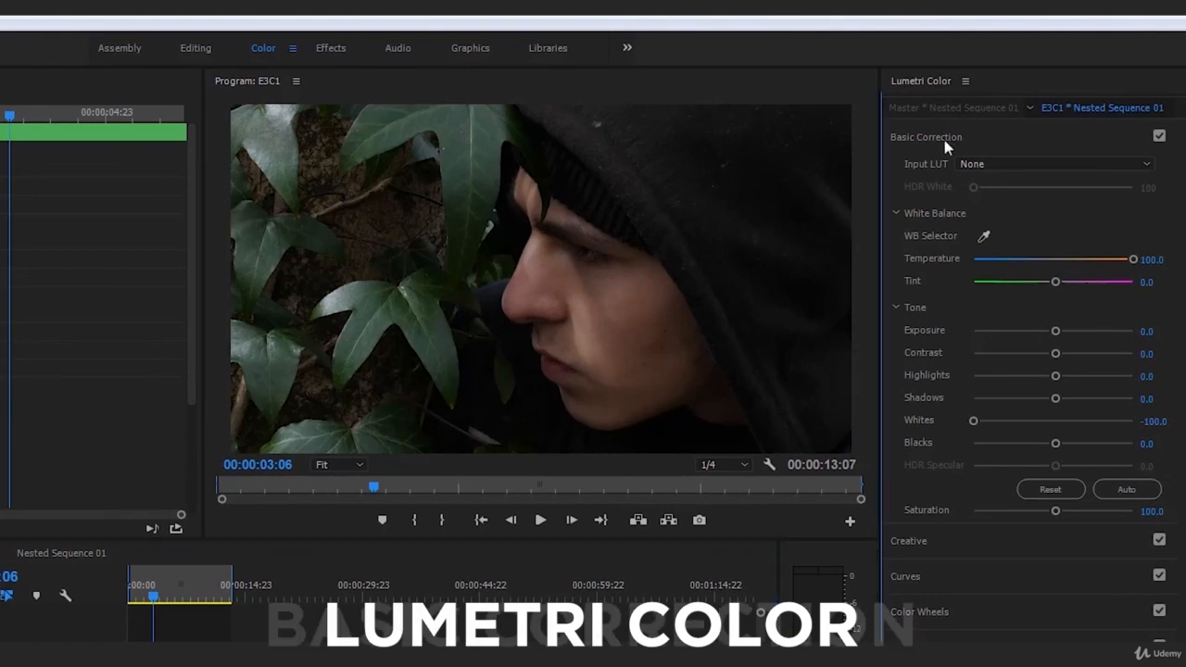
{"action": "left_click", "coordinate": [942, 140]}
{"action": "left_click", "coordinate": [937, 141]}
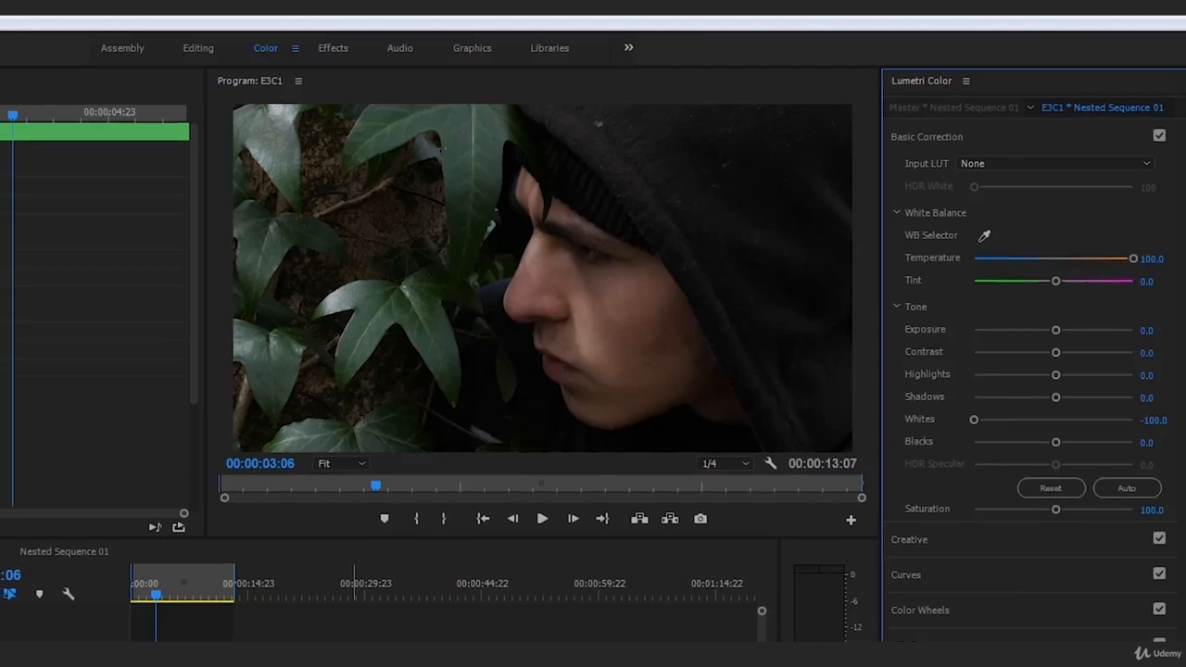
{"action": "left_click_drag", "start_coordinate": [233, 567], "coordinate": [168, 552]}
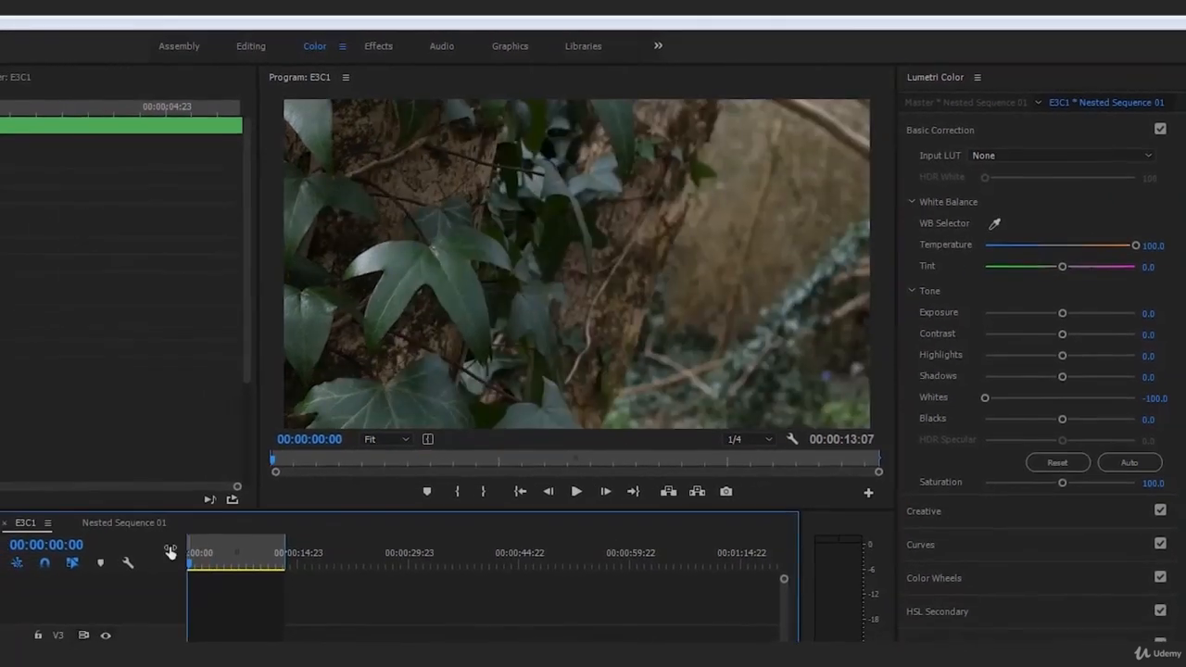
{"action": "key", "text": "space"}
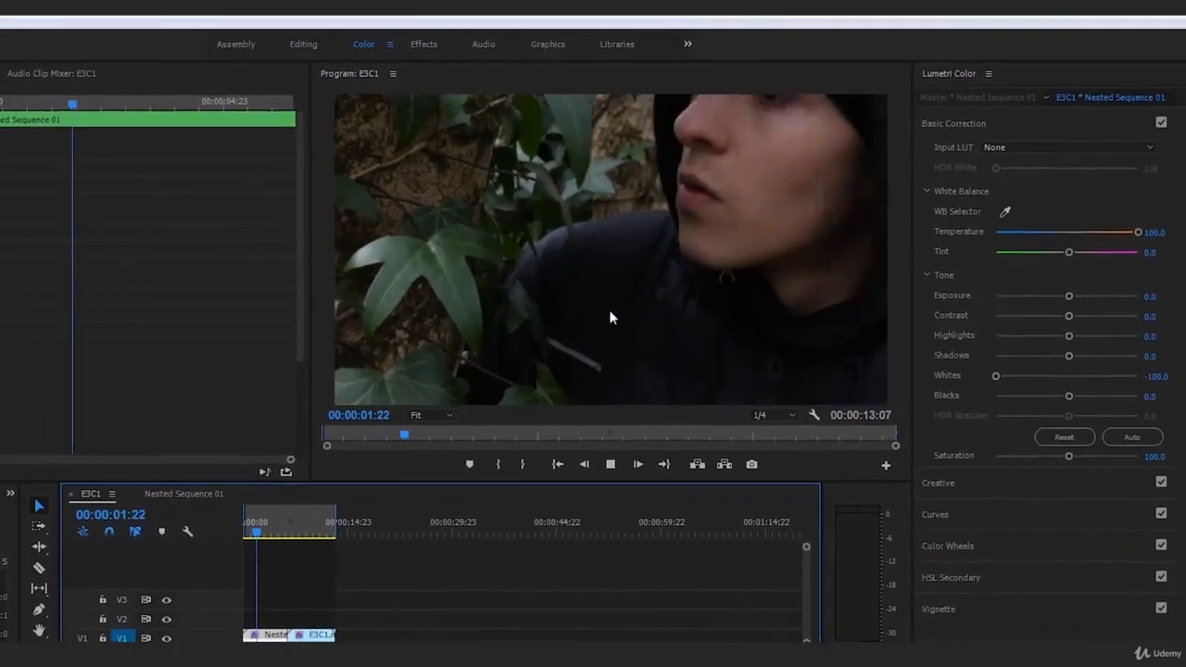